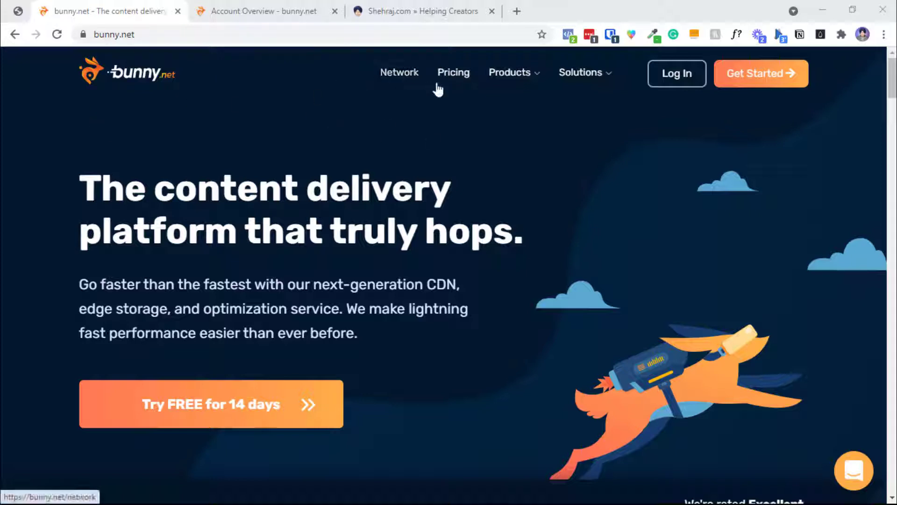
Switch to the Account Overview tab to see bandwidth, requests, cache hit rate and zone lists
{"action": "mouse_move", "coordinate": [486, 80]}
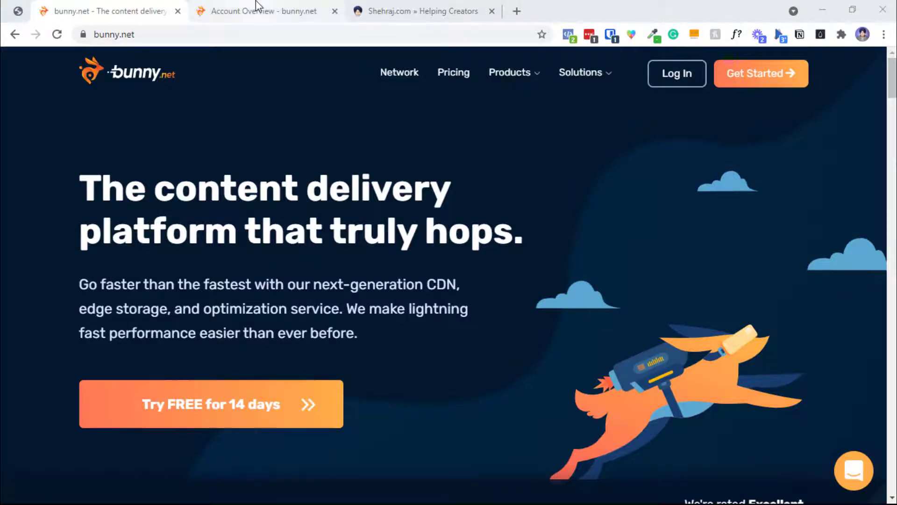
{"action": "left_click", "coordinate": [256, 6]}
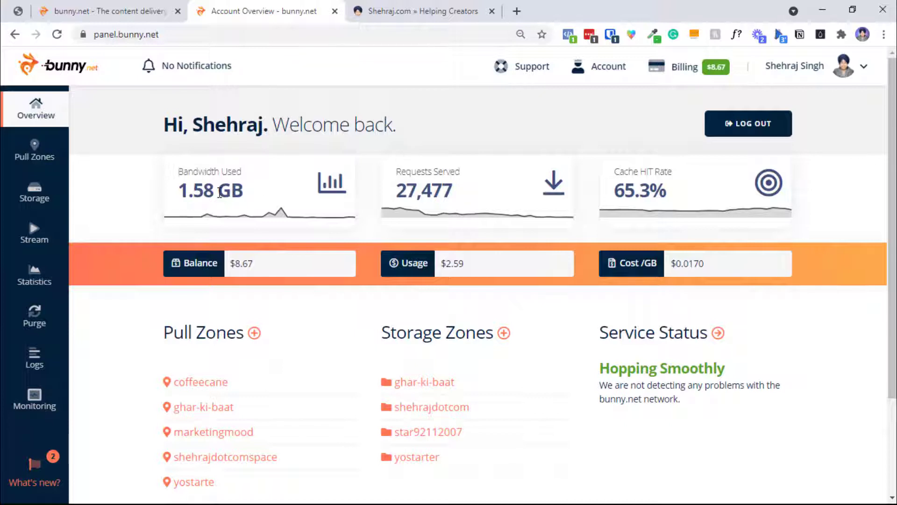
Highlight the 1.58 GB bandwidth and 27,477 requests served figures on the dashboard
{"action": "triple_click", "coordinate": [219, 193]}
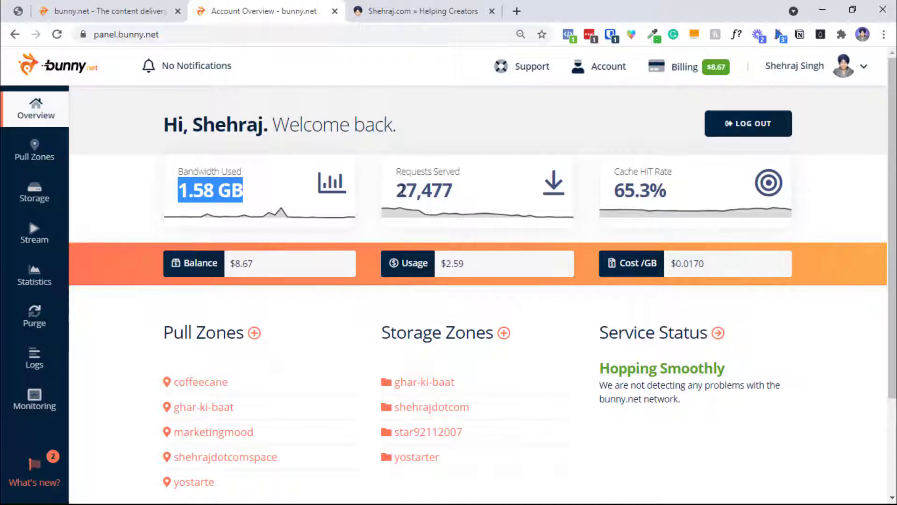
{"action": "left_click", "coordinate": [411, 191]}
{"action": "double_click", "coordinate": [411, 190]}
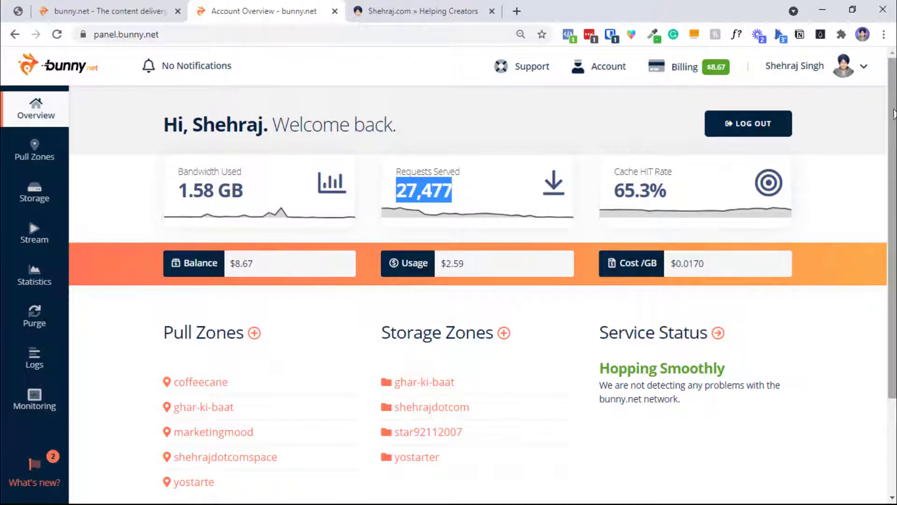
Scroll the dashboard and go to the Pull Zones list
{"action": "scroll", "coordinate": [891, 117], "scroll_direction": "down", "scroll_amount": 1}
{"action": "scroll", "coordinate": [679, 191], "scroll_direction": "down", "scroll_amount": 1}
{"action": "scroll", "coordinate": [679, 190], "scroll_direction": "up", "scroll_amount": 2}
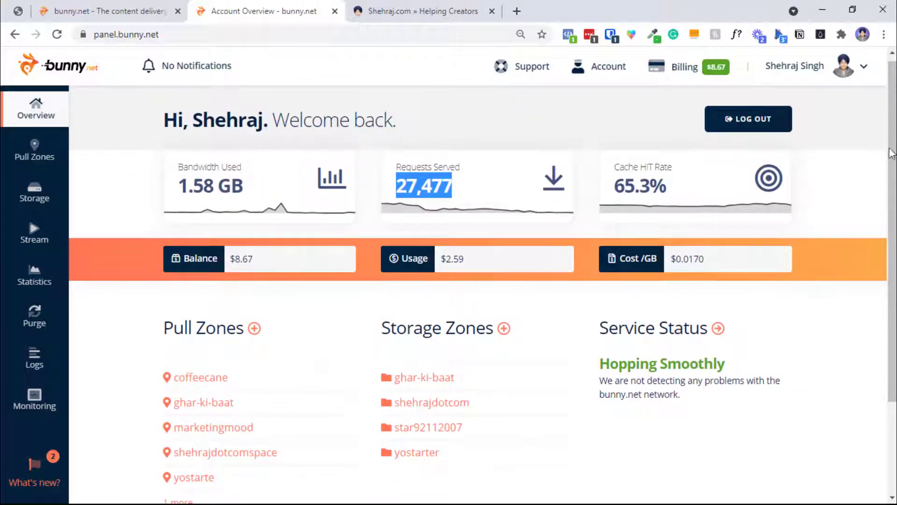
{"action": "scroll", "coordinate": [531, 275], "scroll_direction": "down", "scroll_amount": 2}
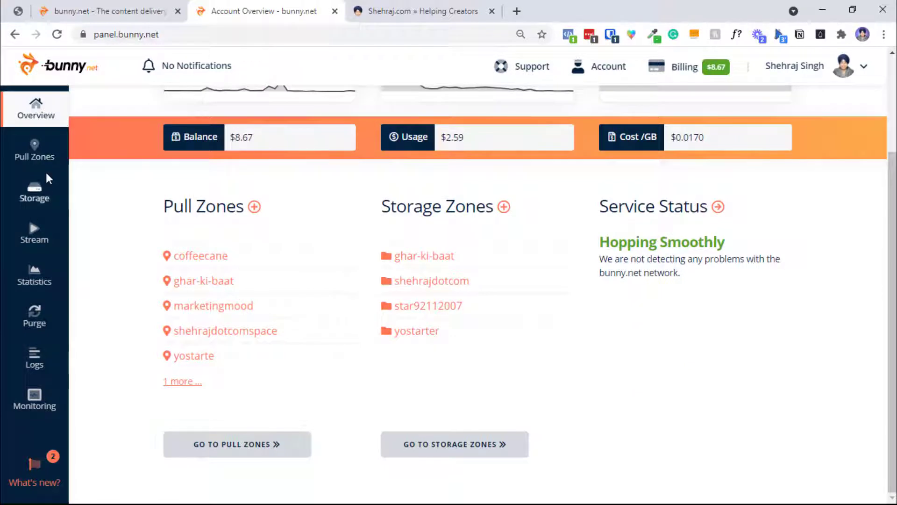
{"action": "left_click", "coordinate": [42, 172]}
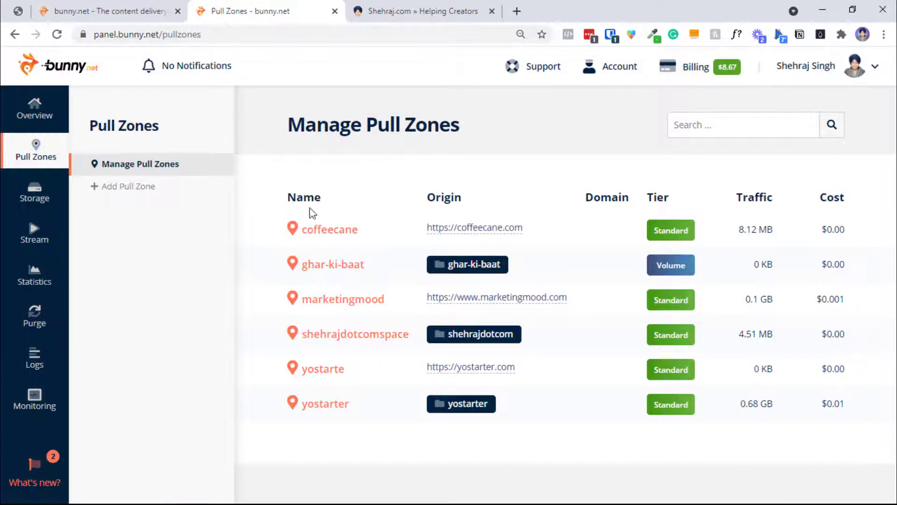
Start a new pull zone and copy the blog's web address from the site tab
{"action": "left_click", "coordinate": [178, 185]}
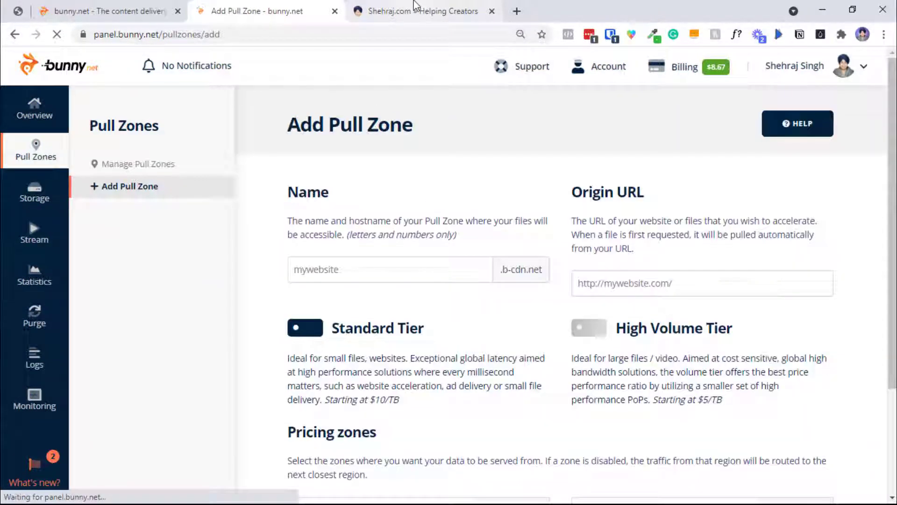
{"action": "left_click", "coordinate": [413, 9]}
{"action": "left_click", "coordinate": [251, 39]}
{"action": "key", "text": "ctrl+c"}
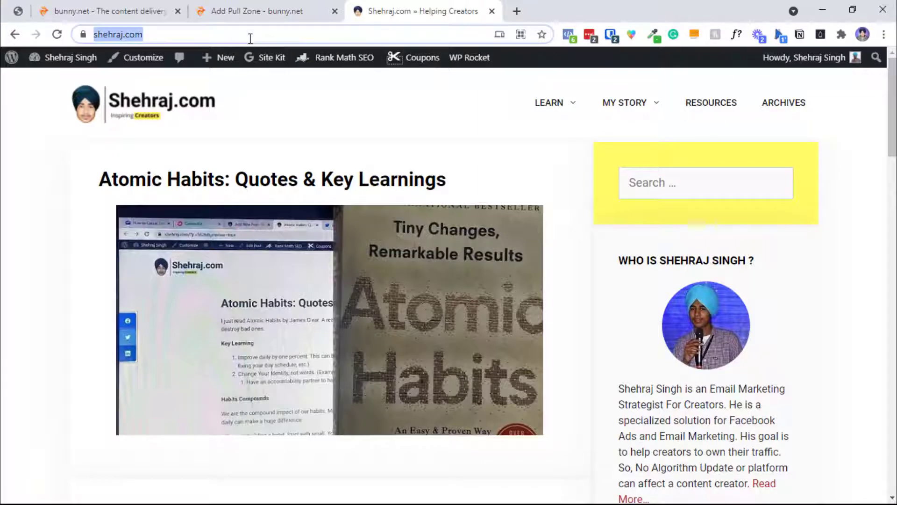
{"action": "left_click", "coordinate": [295, 7]}
Fill in the zone name using the pasted blog address, stripped of protocol and domain ending
{"action": "left_click", "coordinate": [363, 279]}
{"action": "key", "text": "ctrl+v"}
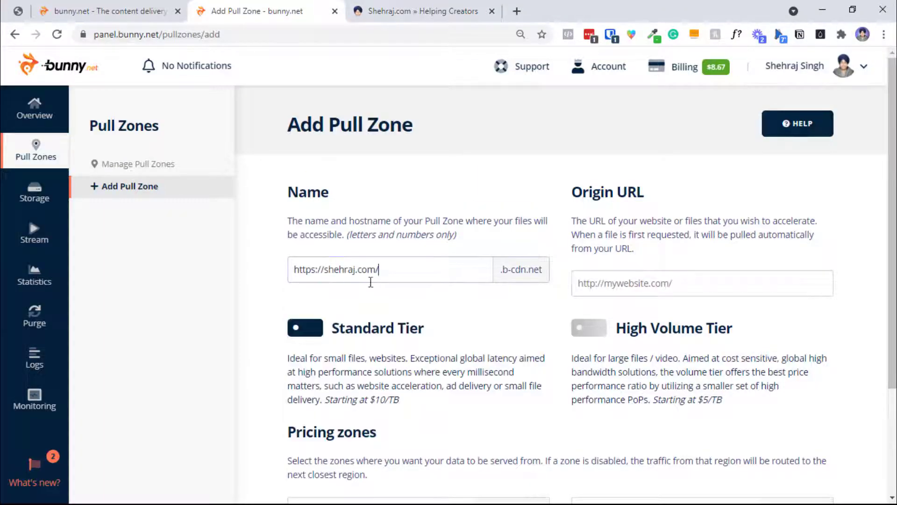
{"action": "left_click_drag", "start_coordinate": [359, 274], "coordinate": [397, 270]}
{"action": "key", "text": "BackSpace"}
{"action": "left_click", "coordinate": [316, 268]}
{"action": "key", "text": "Delete"}
{"action": "key", "text": "Delete"}
{"action": "key", "text": "Delete"}
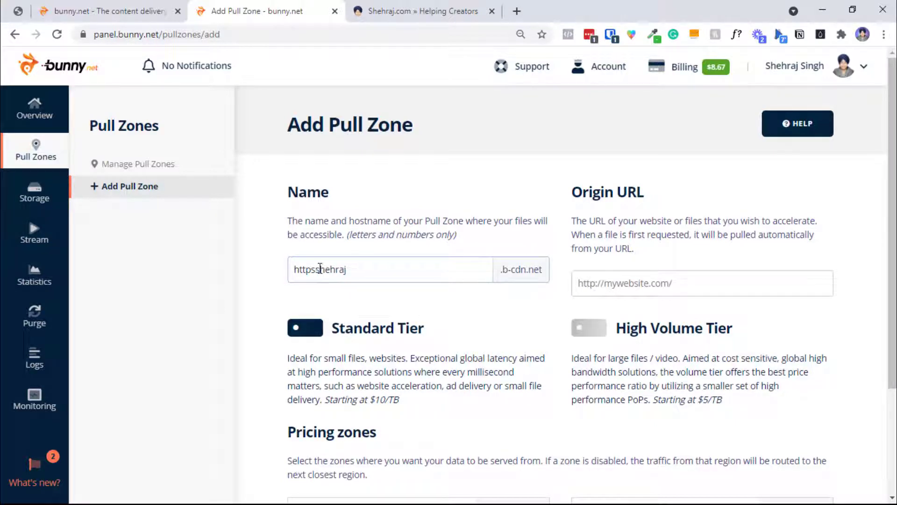
{"action": "key", "text": "BackSpace"}
{"action": "key", "text": "BackSpace"}
{"action": "key", "text": "BackSpace"}
{"action": "key", "text": "BackSpace"}
{"action": "key", "text": "BackSpace"}
{"action": "left_click", "coordinate": [626, 286]}
{"action": "key", "text": "ctrl+v"}
{"action": "left_click", "coordinate": [734, 220]}
{"action": "scroll", "coordinate": [256, 385], "scroll_direction": "down", "scroll_amount": 3}
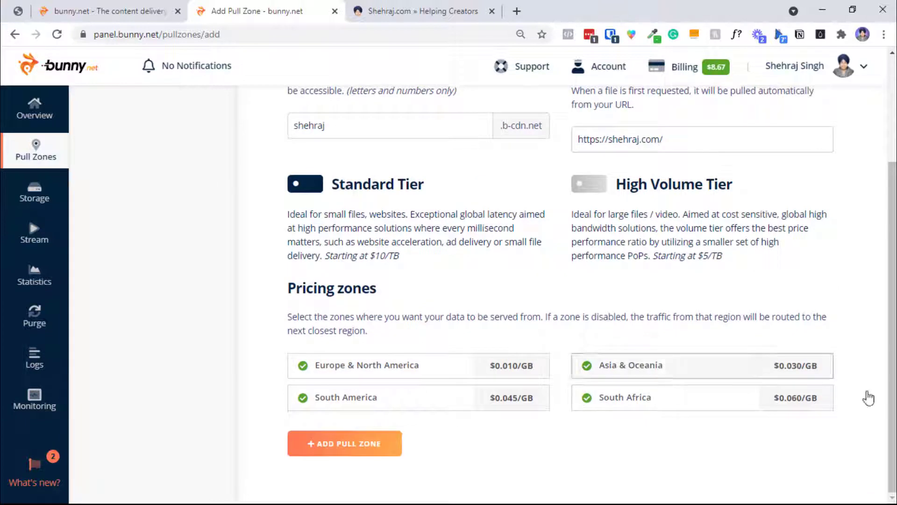
{"action": "scroll", "coordinate": [869, 206], "scroll_direction": "up", "scroll_amount": 3}
{"action": "scroll", "coordinate": [869, 206], "scroll_direction": "down", "scroll_amount": 3}
{"action": "left_click", "coordinate": [313, 444]}
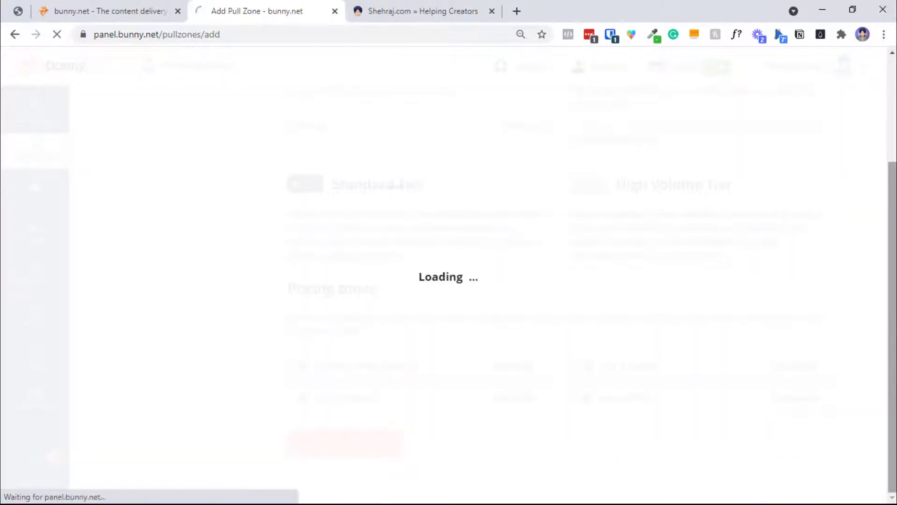
Append tui32rg23i to make the name unique (shehrajtui32rg23i) and create the zone
{"action": "left_click_drag", "start_coordinate": [384, 182], "coordinate": [438, 269]}
{"action": "left_click", "coordinate": [415, 310]}
{"action": "type", "text": "tui32rg23i"}
{"action": "scroll", "coordinate": [634, 464], "scroll_direction": "down", "scroll_amount": 4}
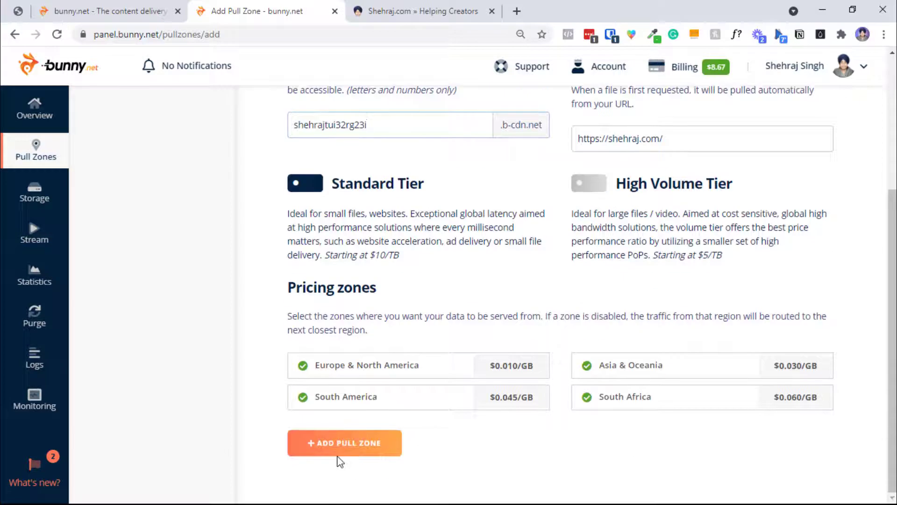
{"action": "left_click", "coordinate": [337, 453]}
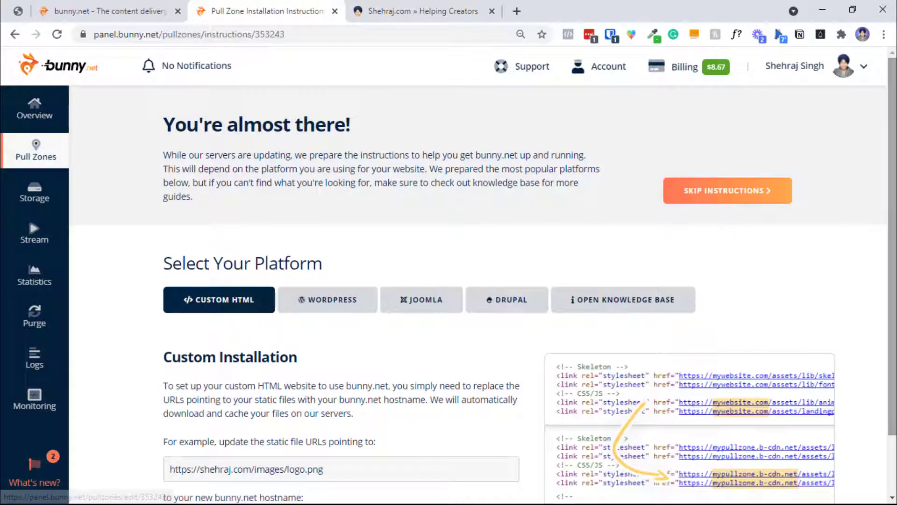
Select the example static file URL and the new CDN hostname on the instructions page
{"action": "scroll", "coordinate": [300, 385], "scroll_direction": "down", "scroll_amount": 2}
{"action": "left_click", "coordinate": [205, 410]}
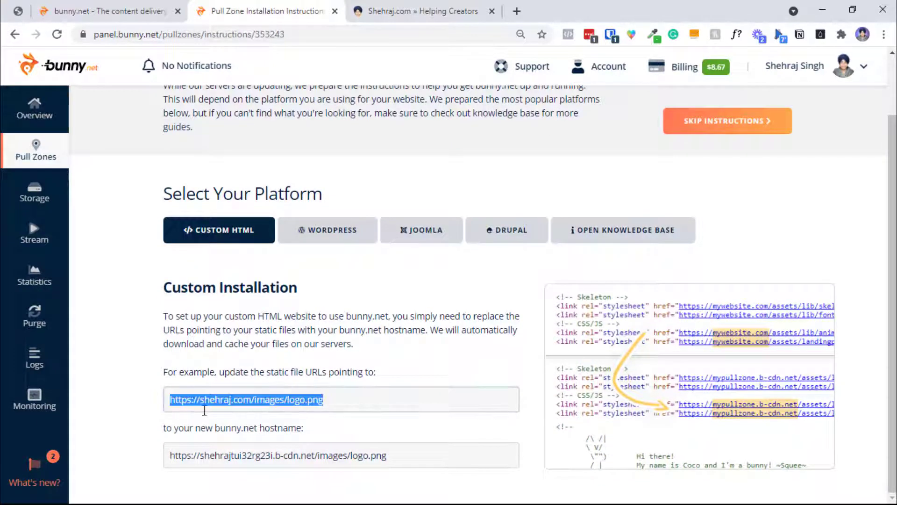
{"action": "left_click", "coordinate": [239, 460]}
{"action": "left_click_drag", "start_coordinate": [171, 461], "coordinate": [345, 430]}
View the WordPress and Joomla setup instructions and close the opened Knowledge Base tab
{"action": "left_click", "coordinate": [303, 230]}
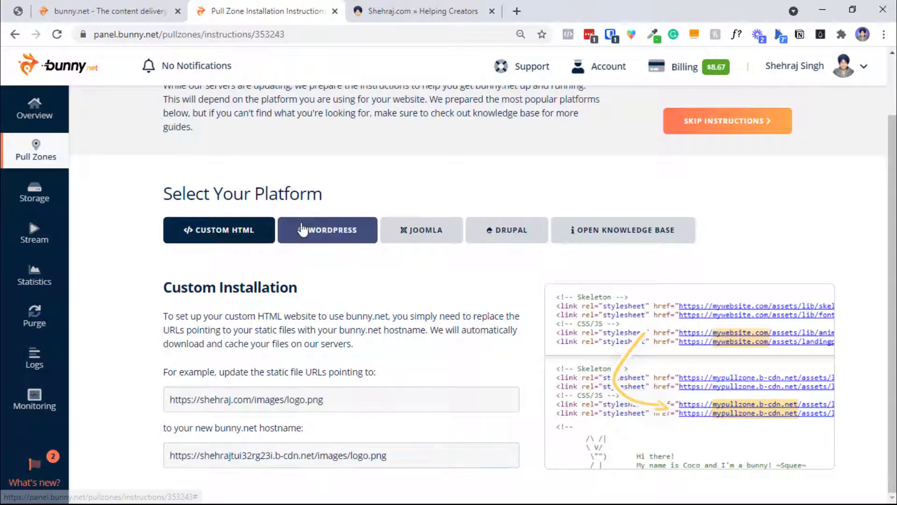
{"action": "left_click", "coordinate": [345, 395]}
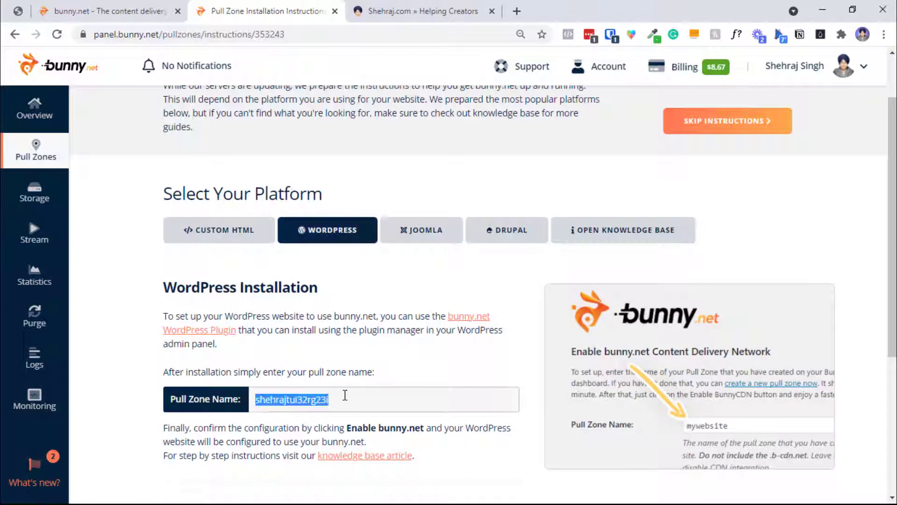
{"action": "left_click", "coordinate": [400, 234]}
{"action": "left_click", "coordinate": [595, 231]}
{"action": "left_click", "coordinate": [295, 6]}
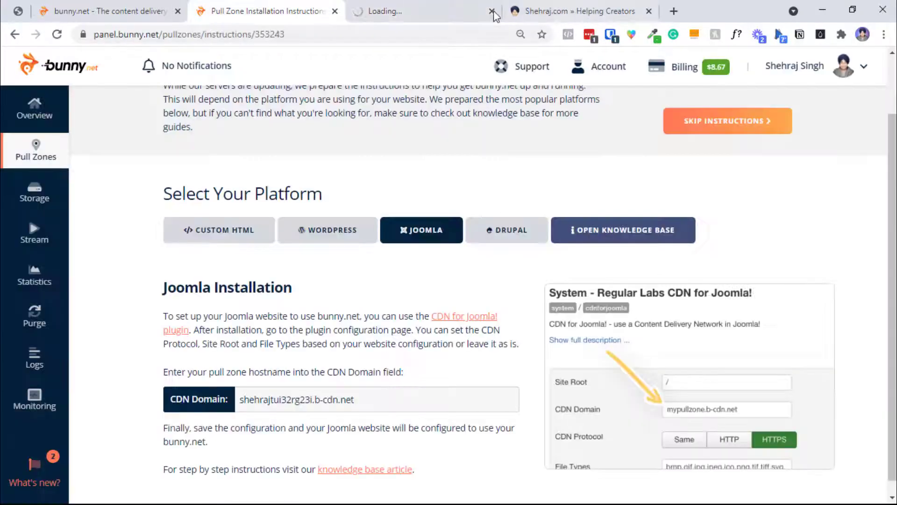
{"action": "left_click", "coordinate": [493, 11]}
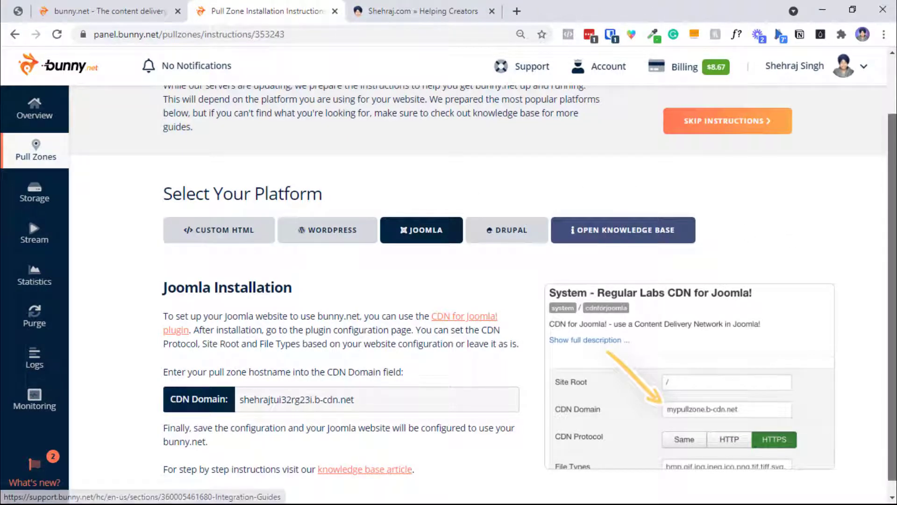
Skip the setup instructions and switch to the blog's WordPress site
{"action": "scroll", "coordinate": [623, 230], "scroll_direction": "down", "scroll_amount": 1}
{"action": "scroll", "coordinate": [677, 234], "scroll_direction": "up", "scroll_amount": 2}
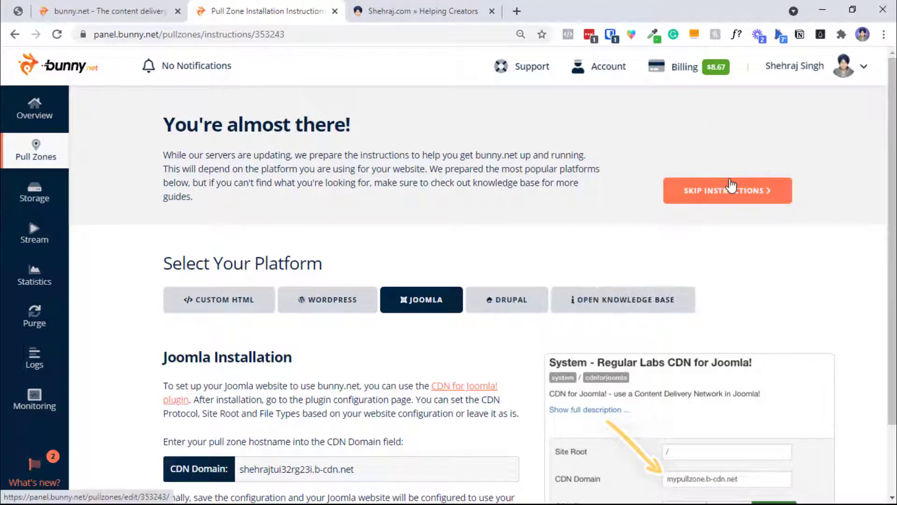
{"action": "left_click", "coordinate": [732, 190]}
{"action": "left_click", "coordinate": [420, 9]}
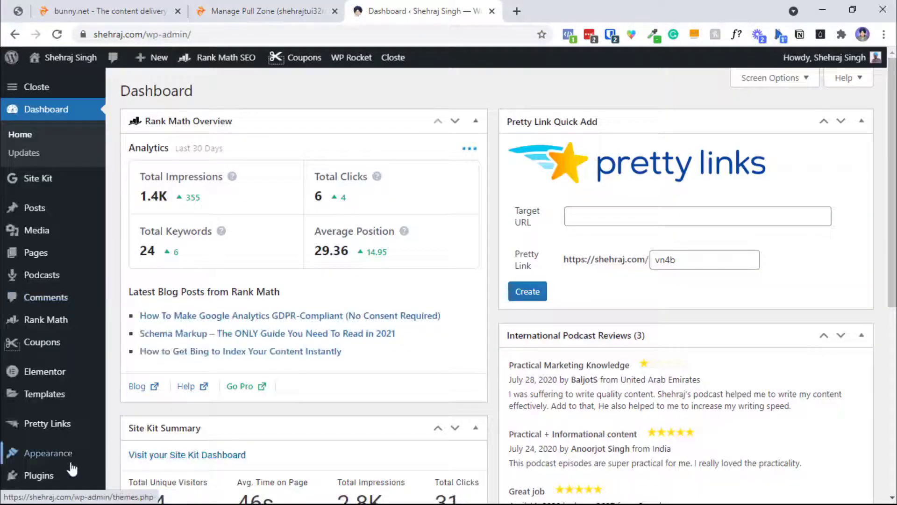
Review WP Rocket's CDN settings and file types, leaving Images selected
{"action": "scroll", "coordinate": [70, 462], "scroll_direction": "down", "scroll_amount": 6}
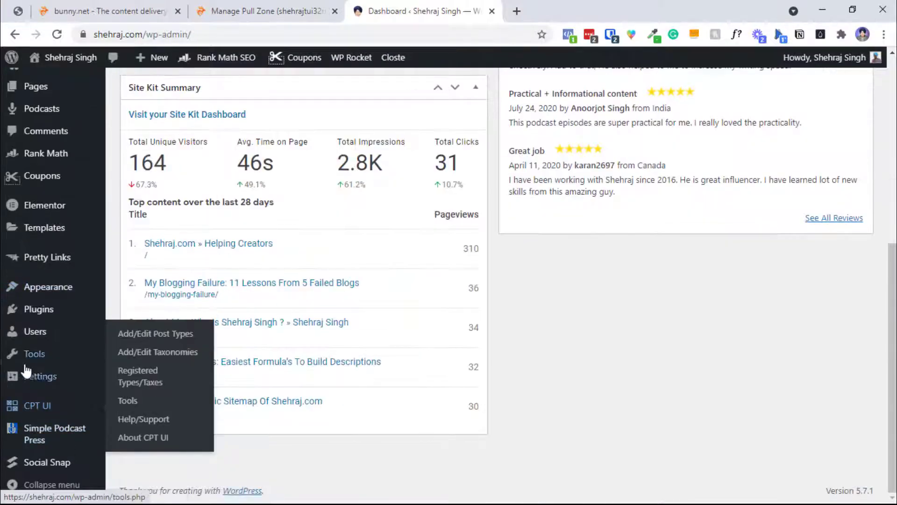
{"action": "mouse_move", "coordinate": [26, 374]}
{"action": "left_click", "coordinate": [136, 438]}
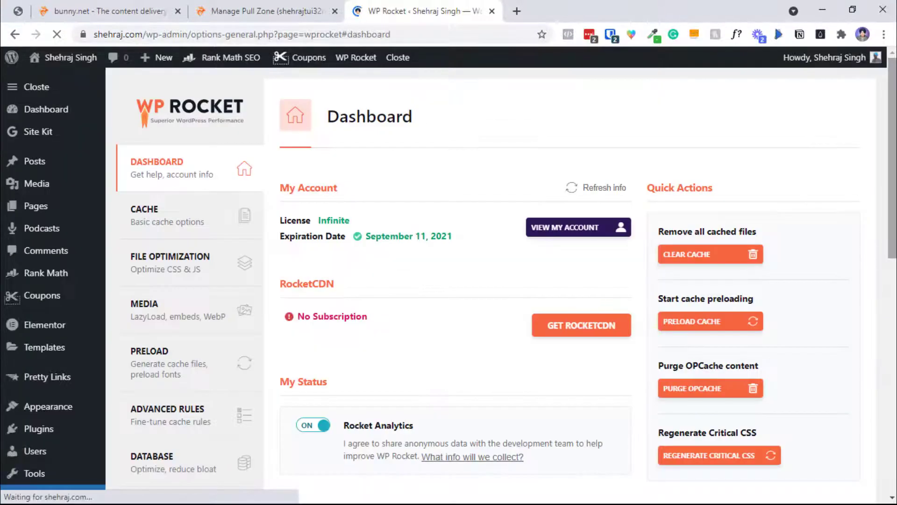
{"action": "scroll", "coordinate": [706, 251], "scroll_direction": "down", "scroll_amount": 4}
{"action": "left_click", "coordinate": [177, 350]}
{"action": "scroll", "coordinate": [181, 353], "scroll_direction": "down", "scroll_amount": 3}
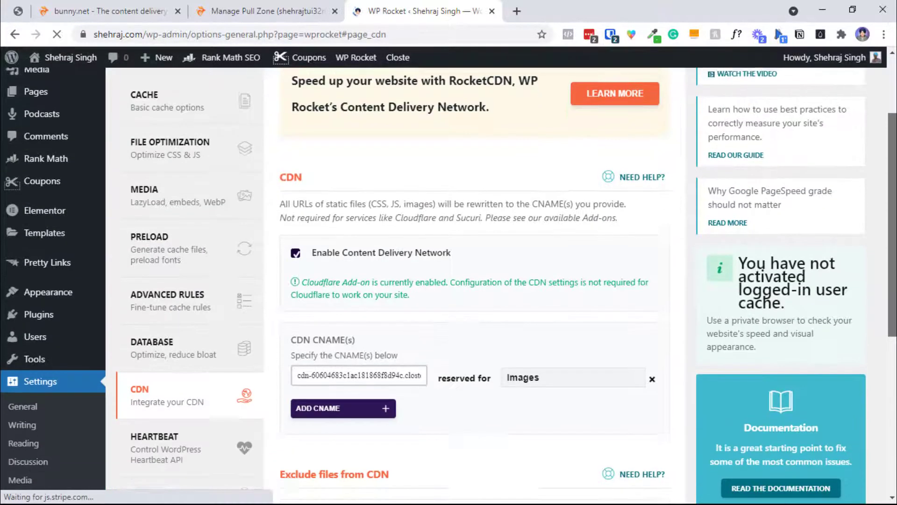
{"action": "scroll", "coordinate": [239, 165], "scroll_direction": "down", "scroll_amount": 3}
{"action": "left_click", "coordinate": [541, 244]}
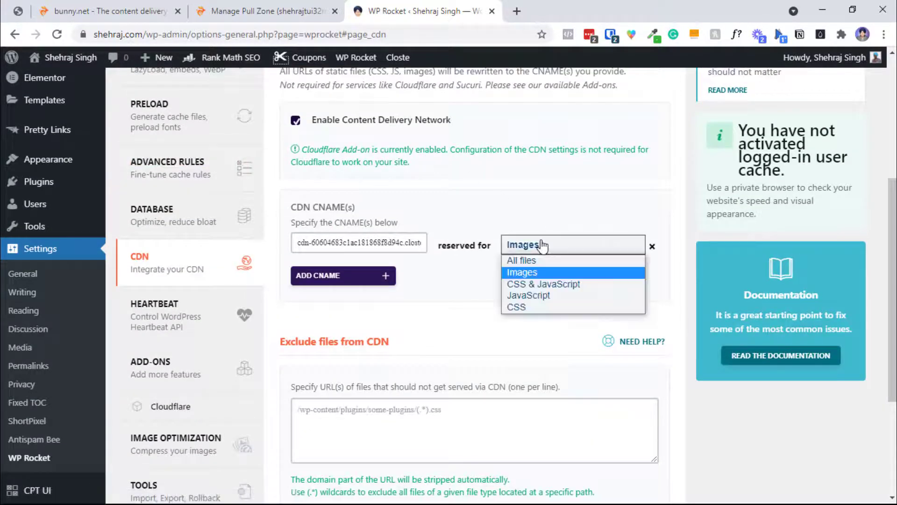
{"action": "left_click", "coordinate": [535, 222]}
Copy the hostname shehrajtui32rg23i.b-cdn.net and close the WP Rocket tab
{"action": "left_click", "coordinate": [264, 11]}
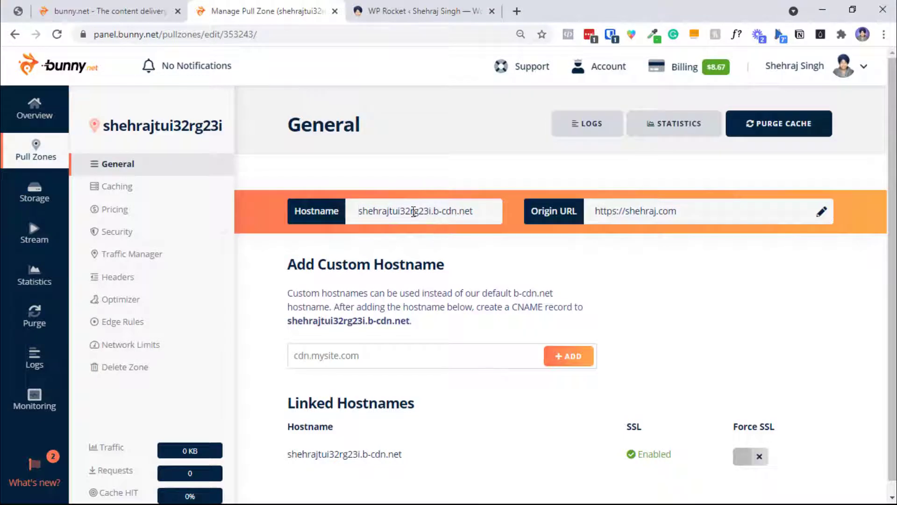
{"action": "triple_click", "coordinate": [413, 212]}
{"action": "key", "text": "ctrl+Tab"}
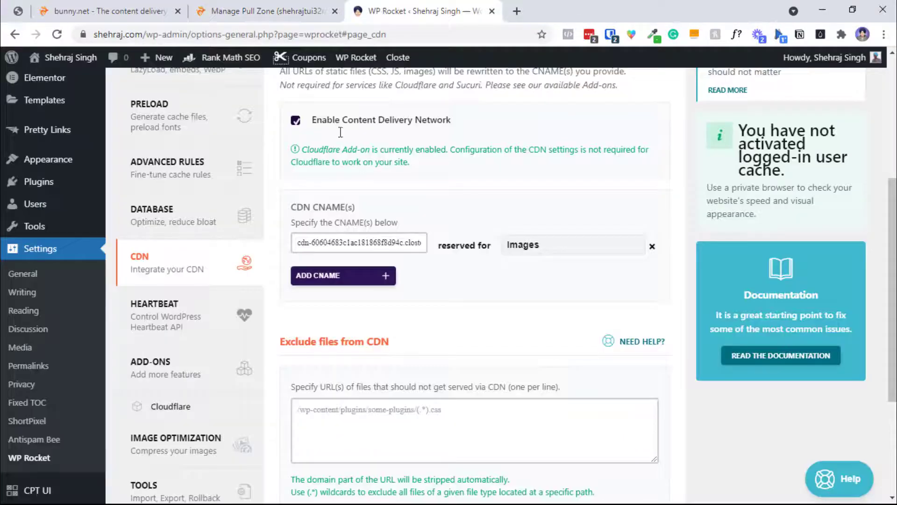
{"action": "left_click", "coordinate": [280, 11]}
{"action": "left_click", "coordinate": [492, 11]}
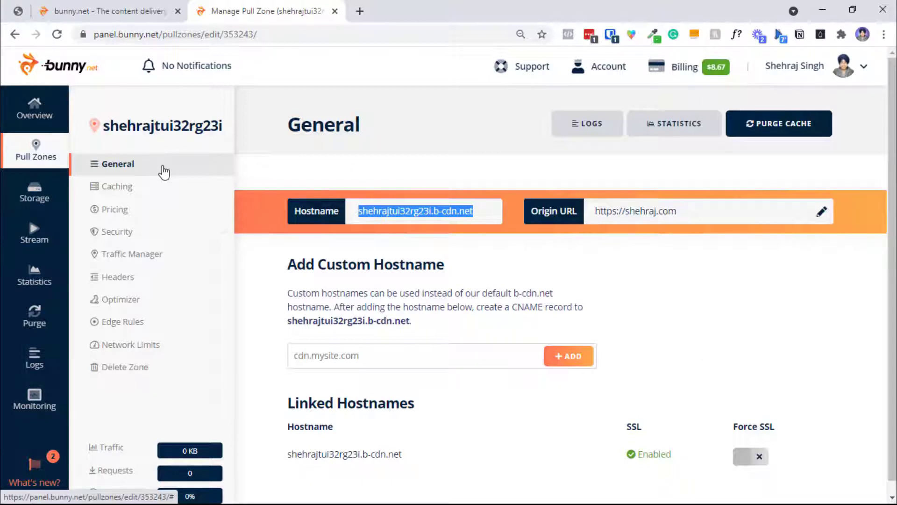
Look over the Caching settings and the General page's custom hostname explanation
{"action": "left_click", "coordinate": [155, 186]}
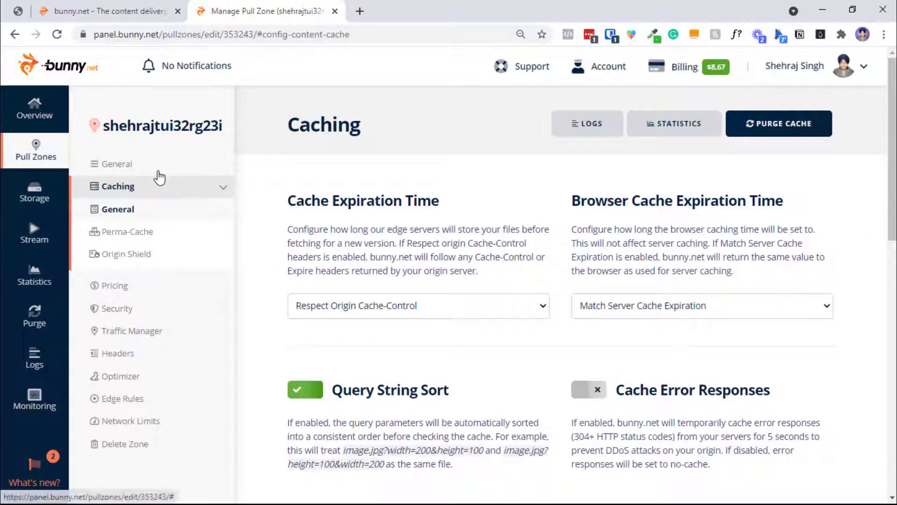
{"action": "left_click", "coordinate": [159, 172]}
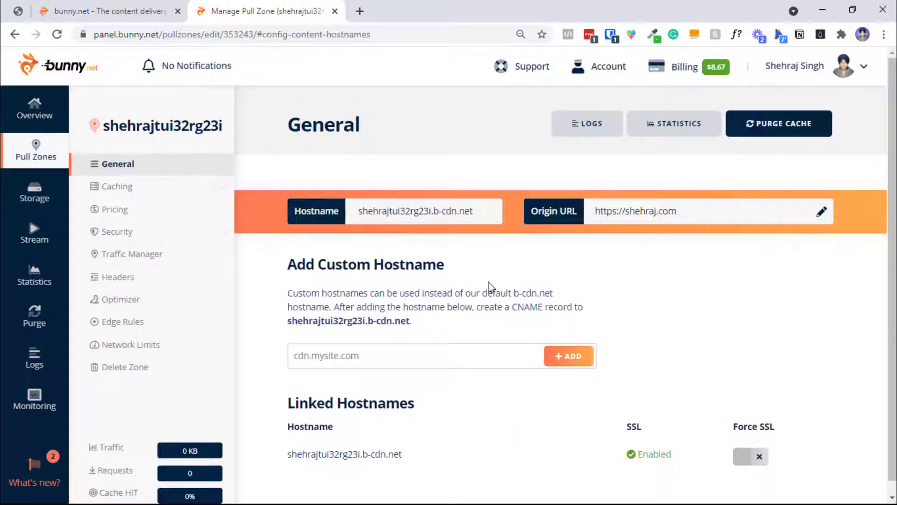
{"action": "triple_click", "coordinate": [358, 327]}
{"action": "left_click", "coordinate": [172, 193]}
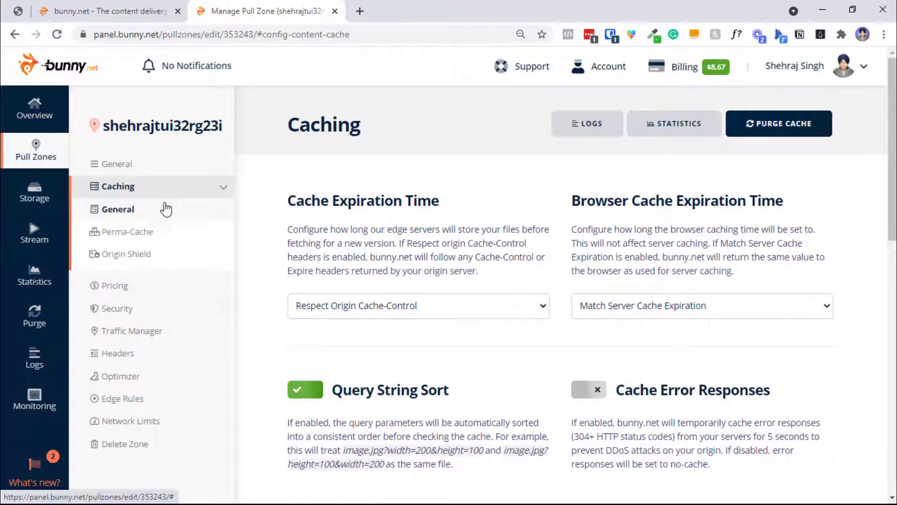
{"action": "mouse_move", "coordinate": [892, 232]}
{"action": "left_mouse_down"}
{"action": "mouse_move", "coordinate": [892, 424]}
{"action": "mouse_move", "coordinate": [888, 243]}
{"action": "left_mouse_up"}
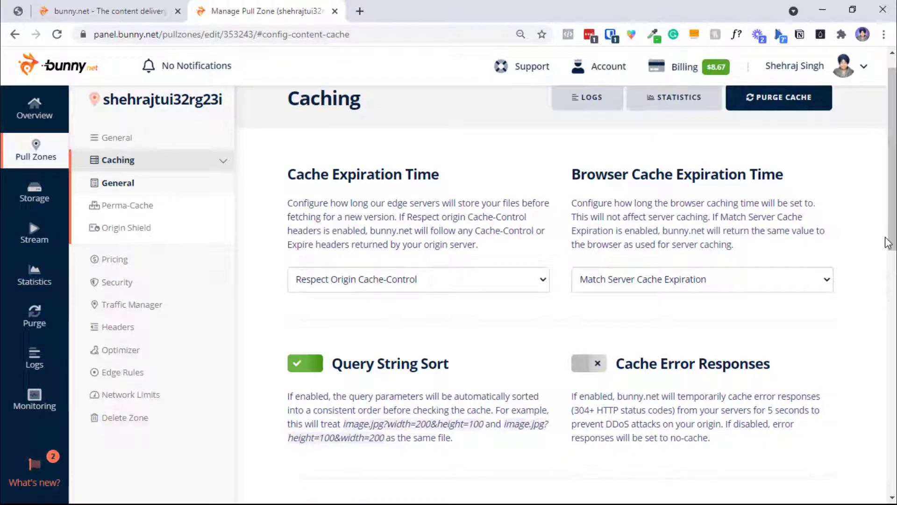
{"action": "scroll", "coordinate": [741, 300], "scroll_direction": "down", "scroll_amount": 10}
{"action": "scroll", "coordinate": [122, 198], "scroll_direction": "up", "scroll_amount": 12}
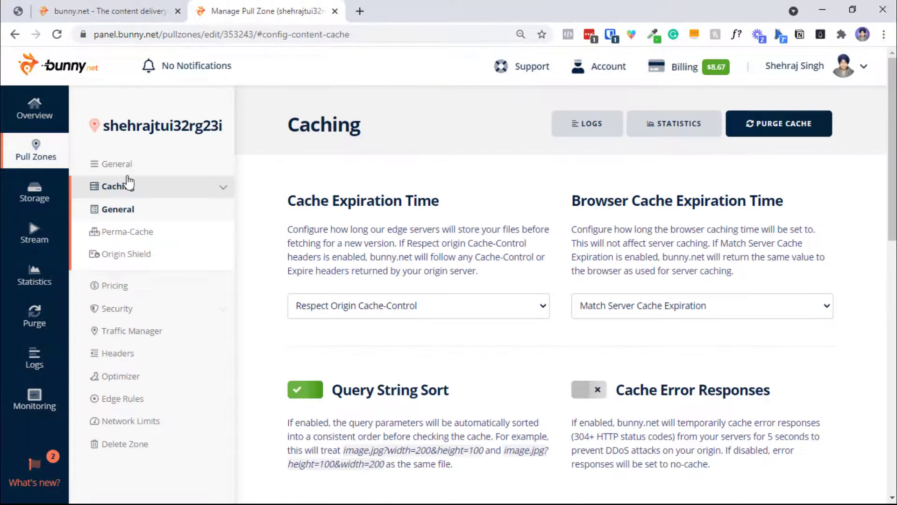
Browse Perma-Cache and Pricing, ending on Origin Shield (disabled, Paris location)
{"action": "left_click", "coordinate": [111, 231]}
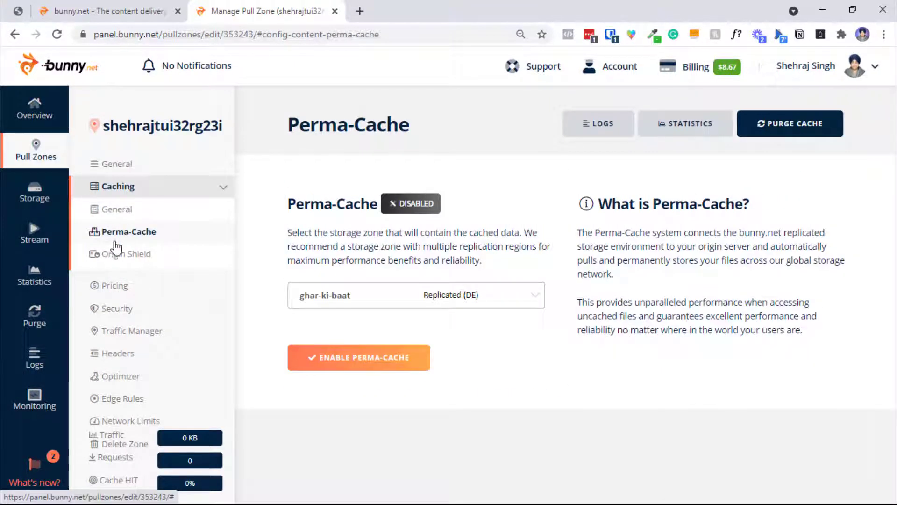
{"action": "left_click", "coordinate": [118, 253]}
{"action": "left_click", "coordinate": [157, 287]}
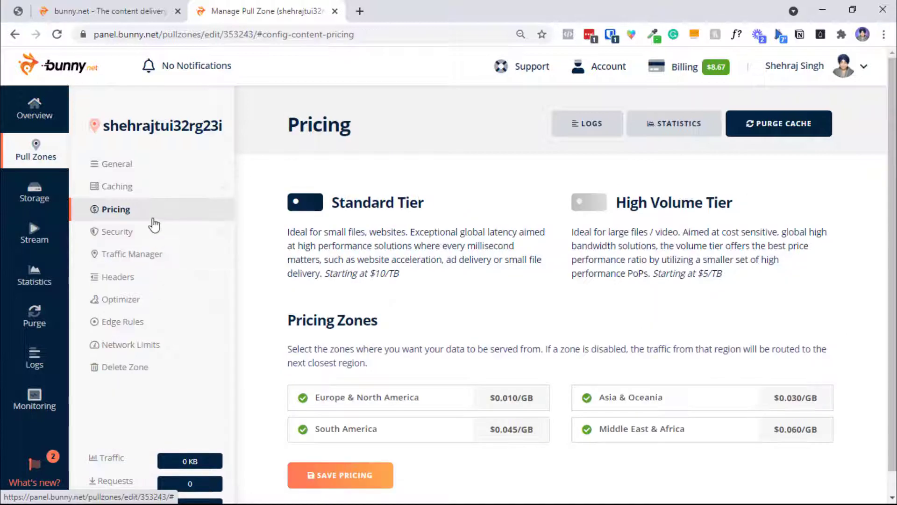
{"action": "left_click", "coordinate": [132, 188]}
{"action": "left_click", "coordinate": [140, 252]}
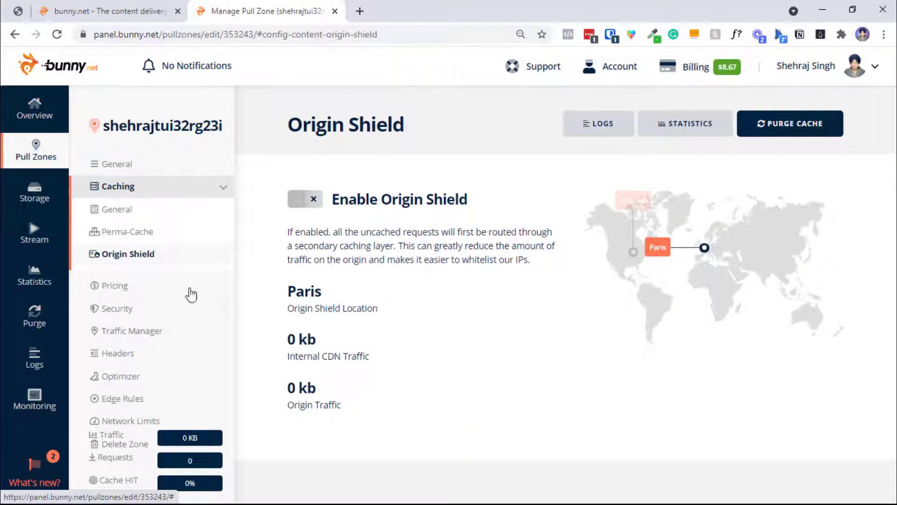
Compare the Standard and High Volume tier descriptions and starting prices ($5/TB) on Pricing
{"action": "left_click", "coordinate": [190, 289]}
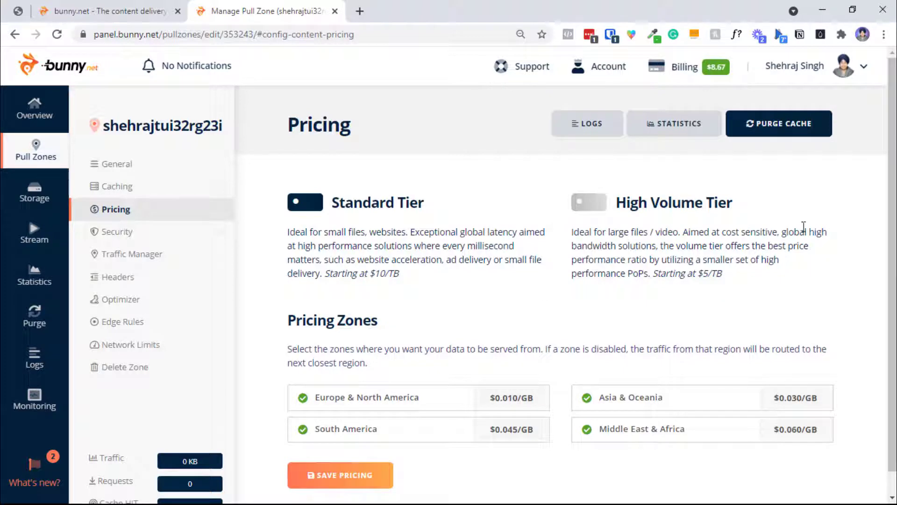
{"action": "triple_click", "coordinate": [318, 260]}
{"action": "triple_click", "coordinate": [676, 246]}
{"action": "left_click", "coordinate": [598, 237]}
{"action": "left_click_drag", "start_coordinate": [575, 235], "coordinate": [698, 224]}
{"action": "double_click", "coordinate": [704, 232]}
{"action": "triple_click", "coordinate": [749, 244]}
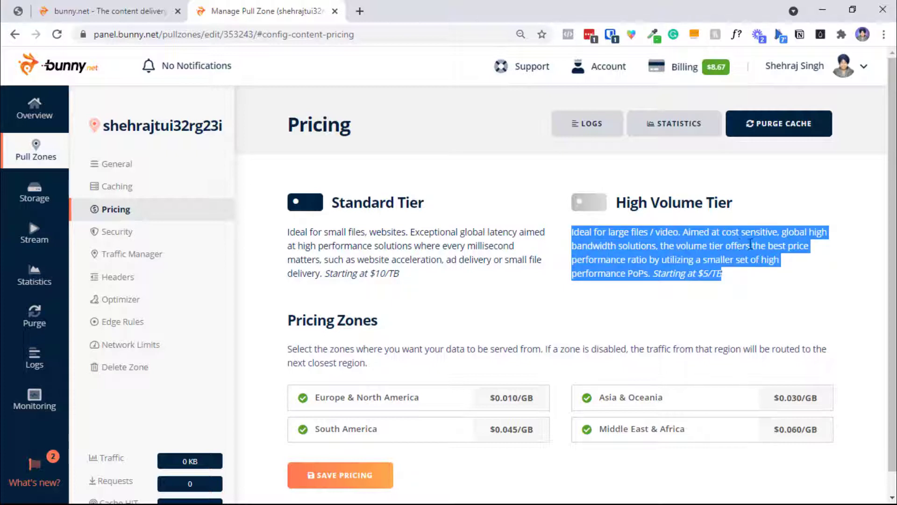
{"action": "left_click", "coordinate": [790, 280]}
{"action": "left_click_drag", "start_coordinate": [356, 272], "coordinate": [503, 264]}
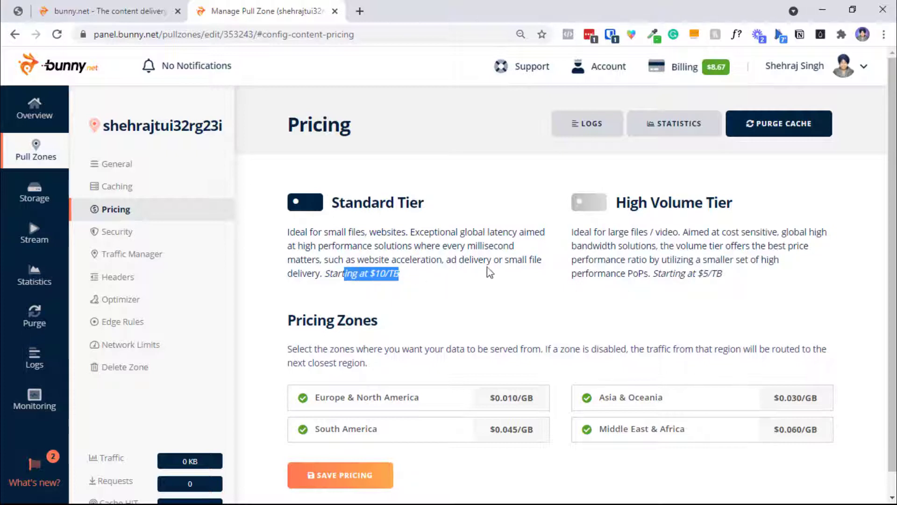
{"action": "left_click_drag", "start_coordinate": [688, 276], "coordinate": [729, 277]}
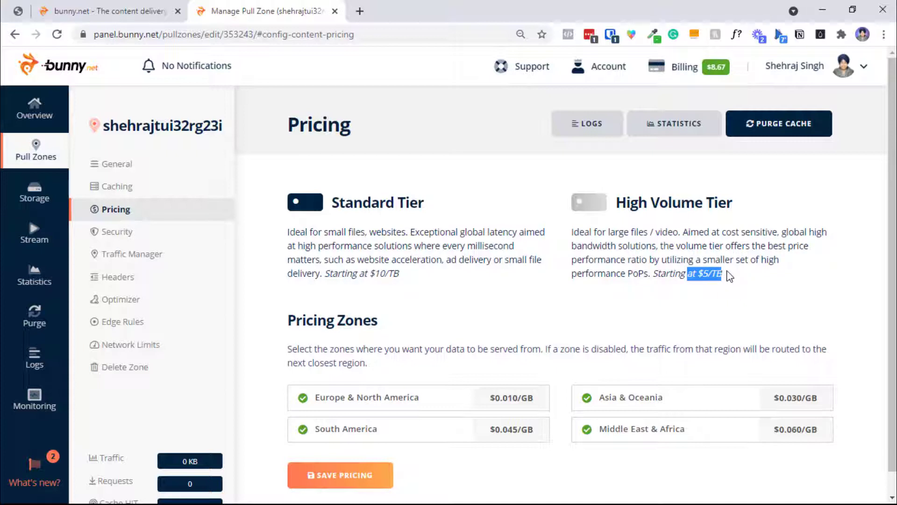
{"action": "triple_click", "coordinate": [729, 276]}
{"action": "left_click", "coordinate": [725, 277]}
{"action": "scroll", "coordinate": [677, 257], "scroll_direction": "down", "scroll_amount": 1}
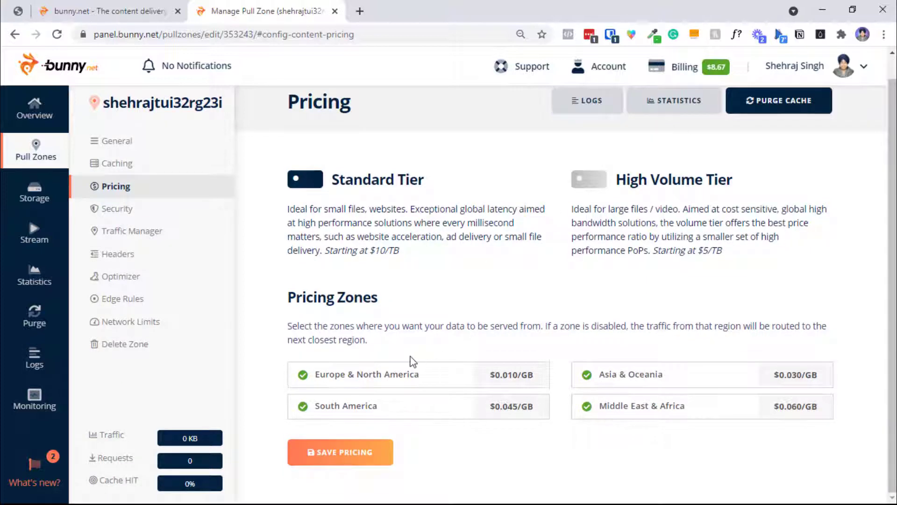
Disable Europe & North America, keeping South America, Asia & Oceania and Middle East & Africa enabled
{"action": "left_click", "coordinate": [423, 377]}
{"action": "left_click", "coordinate": [486, 406]}
{"action": "left_click", "coordinate": [673, 407]}
{"action": "left_click", "coordinate": [673, 382]}
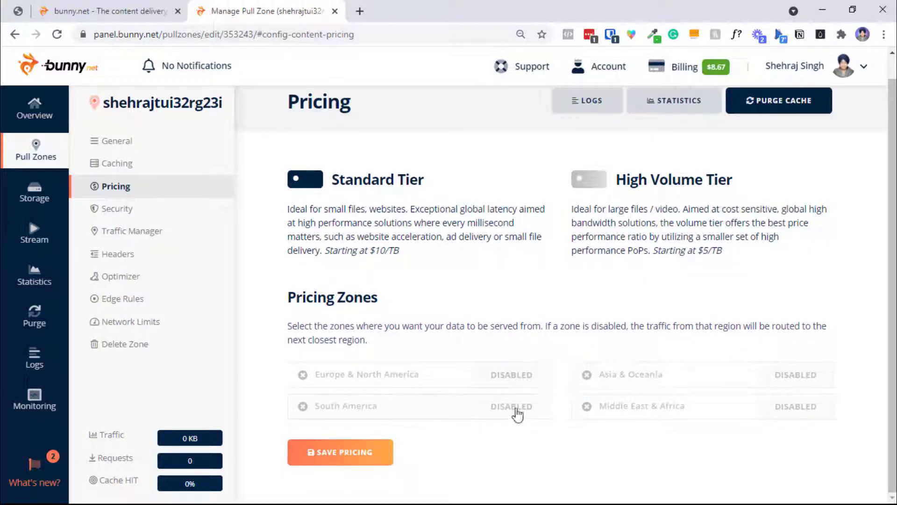
{"action": "left_click", "coordinate": [601, 405]}
{"action": "left_click", "coordinate": [621, 376]}
{"action": "left_click", "coordinate": [437, 410]}
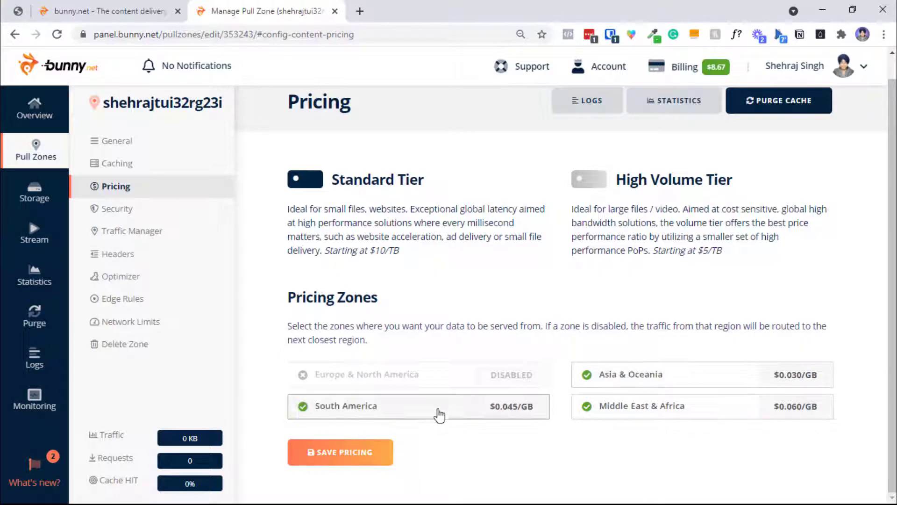
Browse the Security, Logging, SSL, S3/Token Authentication and Traffic Manager settings
{"action": "left_click", "coordinate": [118, 208]}
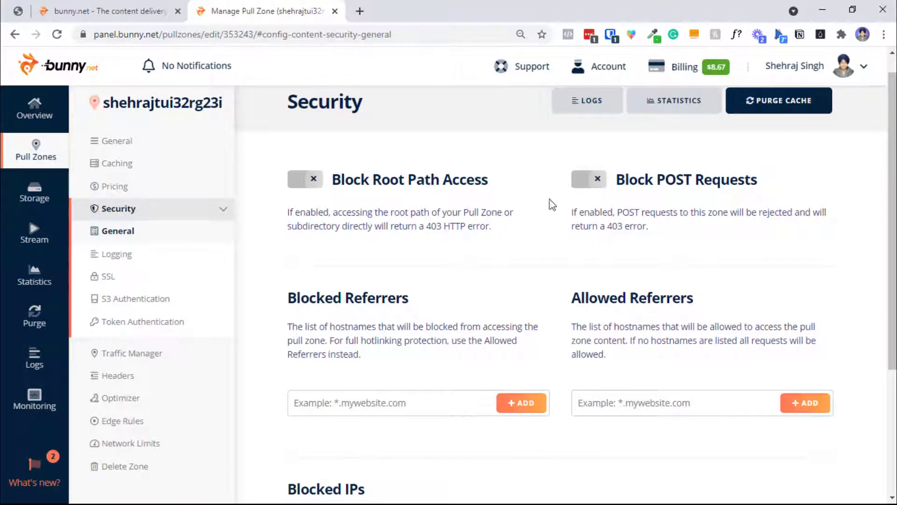
{"action": "scroll", "coordinate": [668, 226], "scroll_direction": "down", "scroll_amount": 4}
{"action": "scroll", "coordinate": [853, 167], "scroll_direction": "up", "scroll_amount": 4}
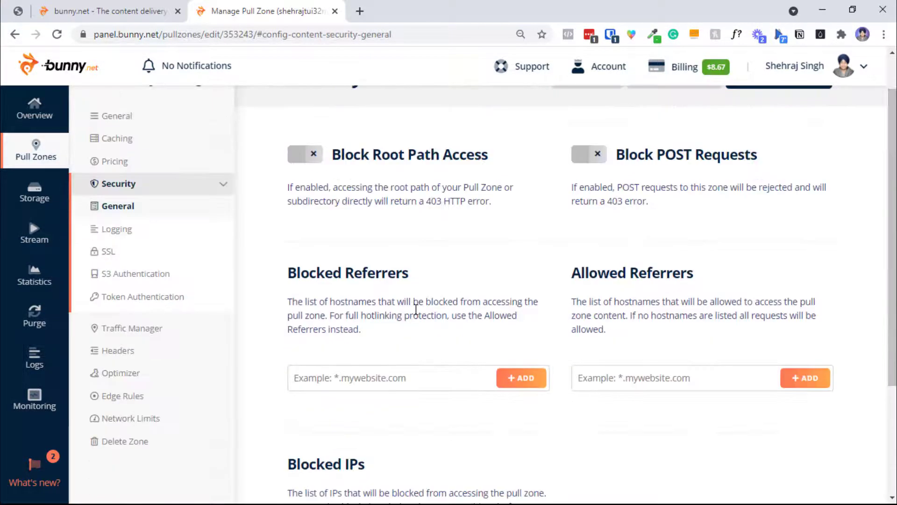
{"action": "left_click", "coordinate": [159, 233]}
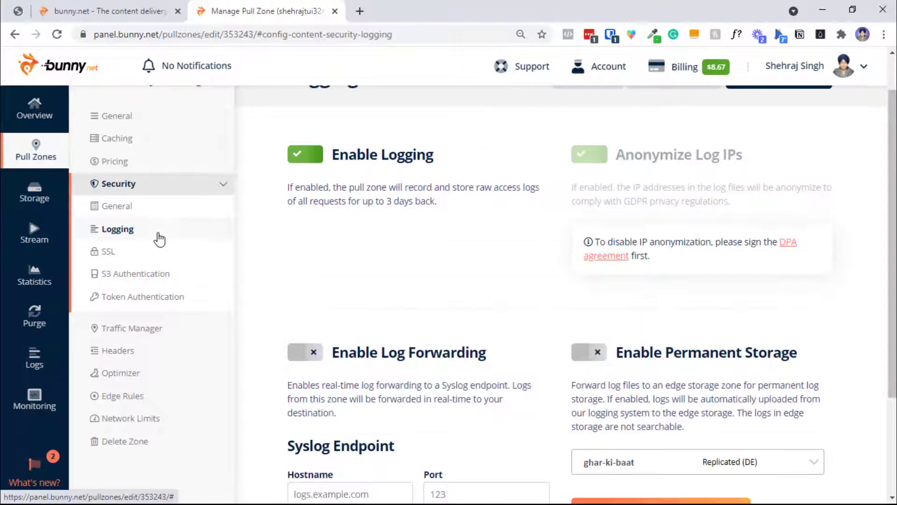
{"action": "left_click", "coordinate": [158, 251]}
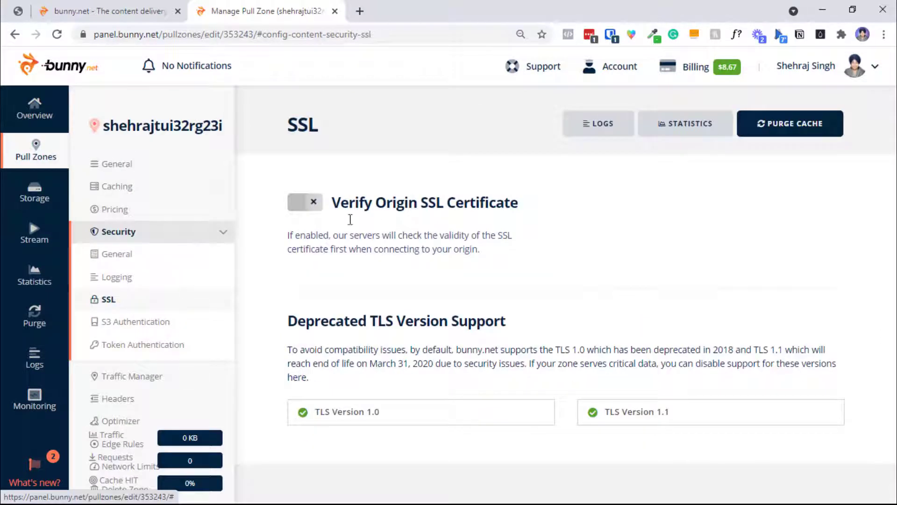
{"action": "left_click", "coordinate": [152, 322]}
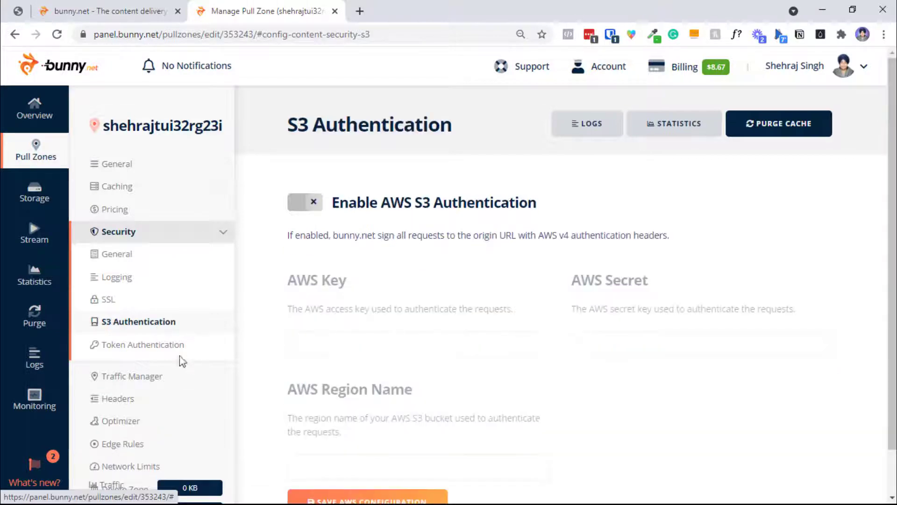
{"action": "left_click", "coordinate": [166, 346]}
{"action": "left_click", "coordinate": [147, 377]}
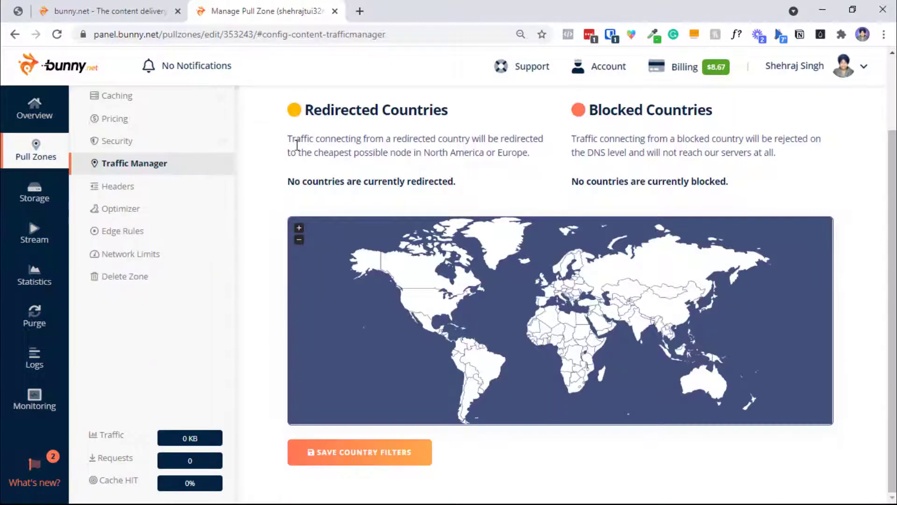
{"action": "scroll", "coordinate": [170, 171], "scroll_direction": "down", "scroll_amount": 2}
Enable Add Canonical Headers on the Headers page after reading the CORS description
{"action": "left_click", "coordinate": [116, 189]}
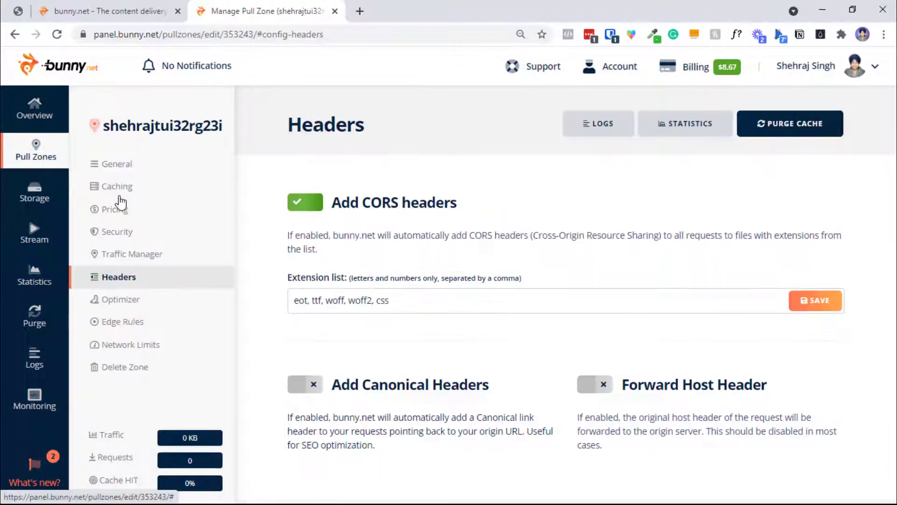
{"action": "triple_click", "coordinate": [424, 232]}
{"action": "left_click", "coordinate": [364, 271]}
{"action": "left_click", "coordinate": [311, 395]}
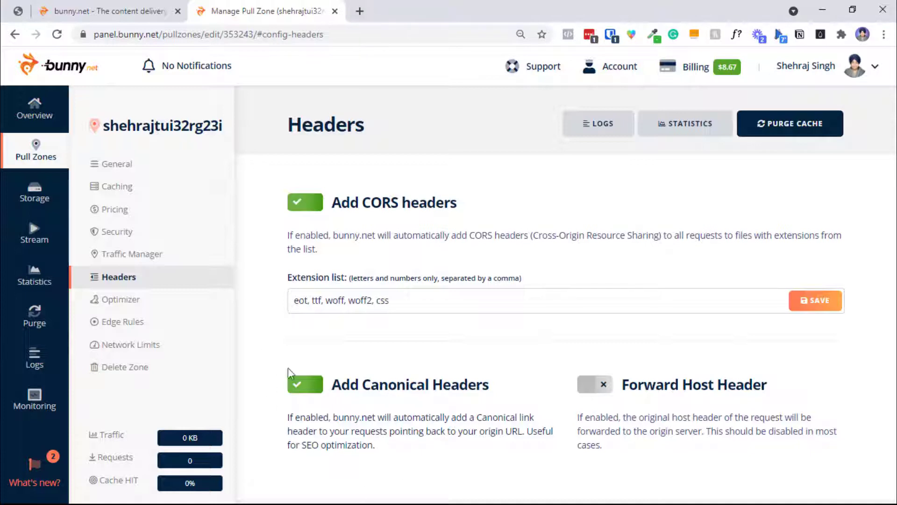
Scroll through the Optimizer settings, then move on to the empty Edge Rules page
{"action": "left_click", "coordinate": [101, 306]}
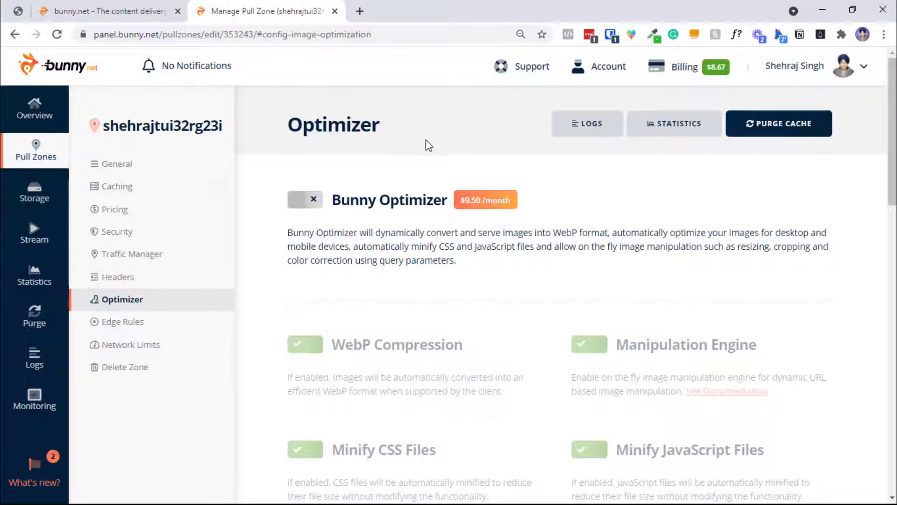
{"action": "scroll", "coordinate": [429, 146], "scroll_direction": "down", "scroll_amount": 5}
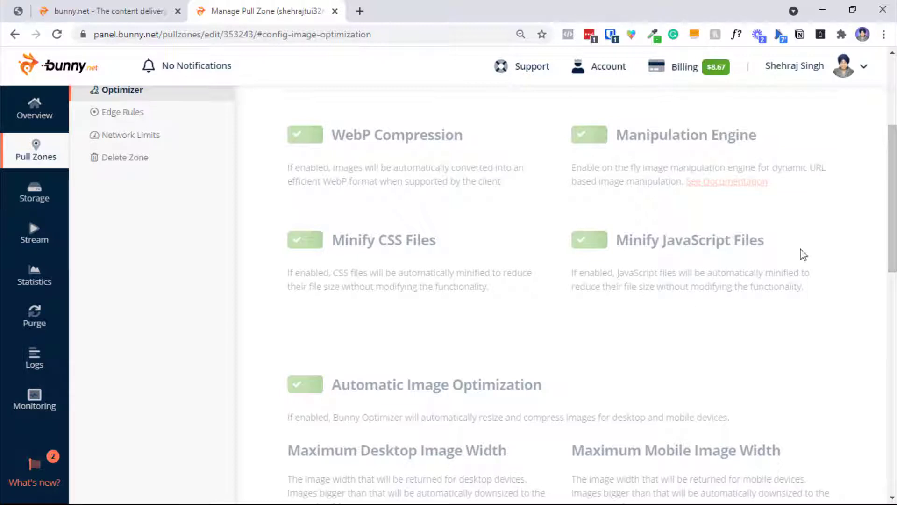
{"action": "left_click_drag", "start_coordinate": [892, 201], "coordinate": [893, 6]}
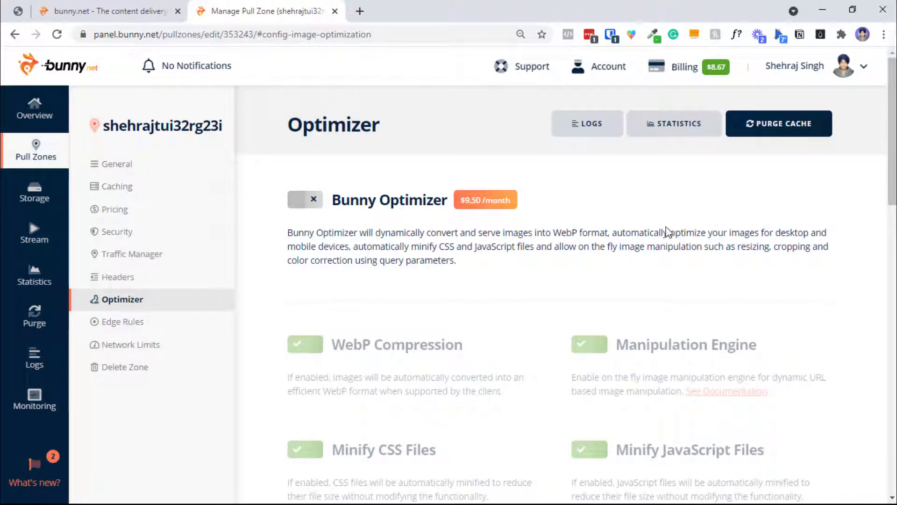
{"action": "mouse_move", "coordinate": [894, 154]}
{"action": "left_mouse_down"}
{"action": "mouse_move", "coordinate": [895, 423]}
{"action": "mouse_move", "coordinate": [893, 153]}
{"action": "left_mouse_up"}
{"action": "left_click", "coordinate": [100, 325]}
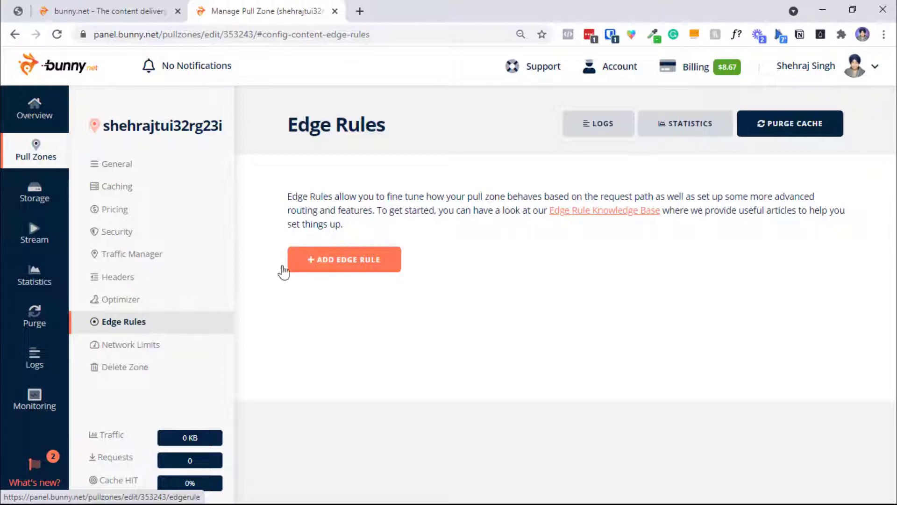
Check Network Limits, then delete the shehrajtui32rg23i pull zone and confirm
{"action": "left_click", "coordinate": [160, 347]}
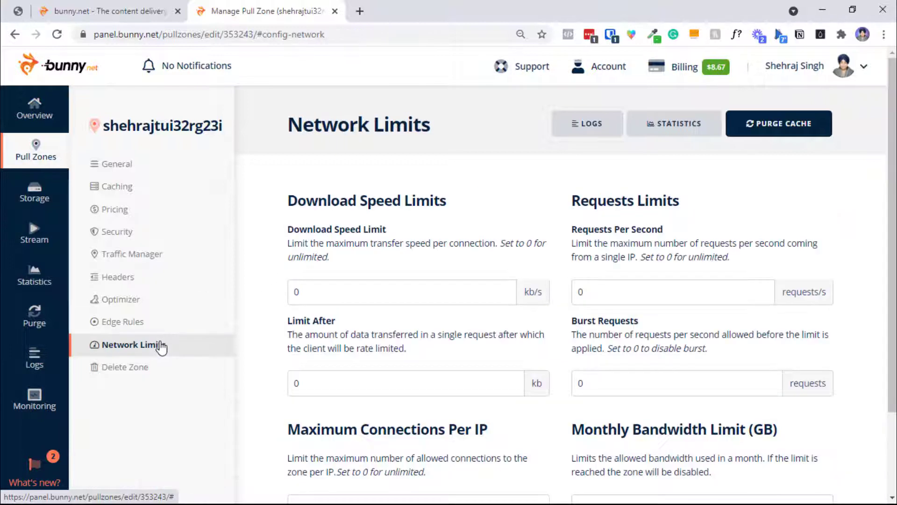
{"action": "scroll", "coordinate": [410, 309], "scroll_direction": "down", "scroll_amount": 2}
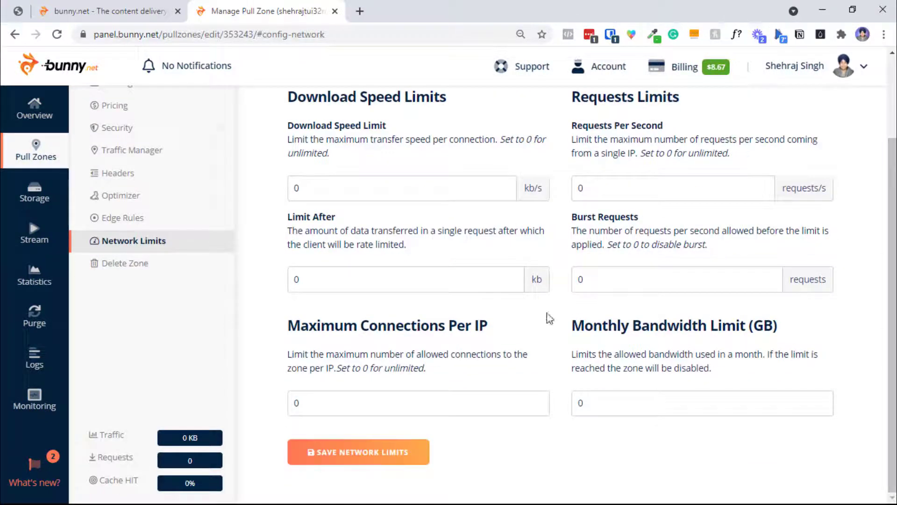
{"action": "left_click", "coordinate": [133, 264]}
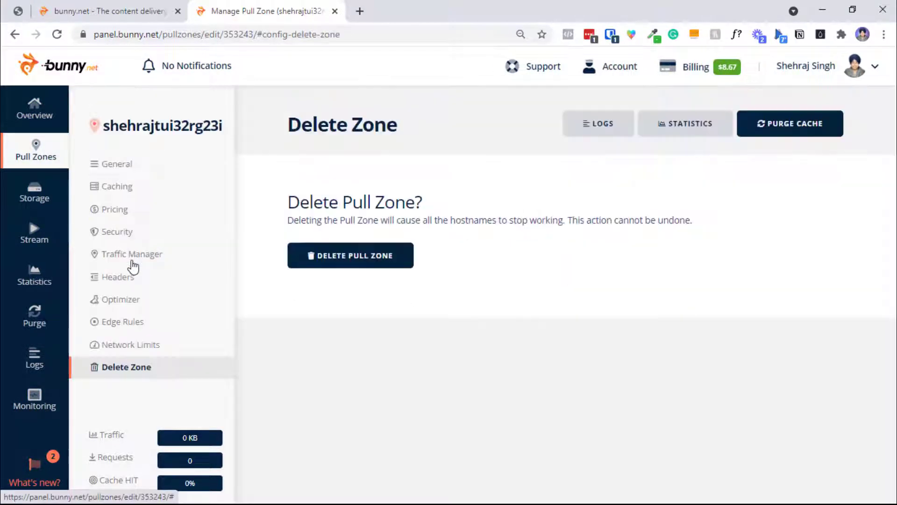
{"action": "left_click", "coordinate": [356, 263]}
{"action": "left_click", "coordinate": [479, 356]}
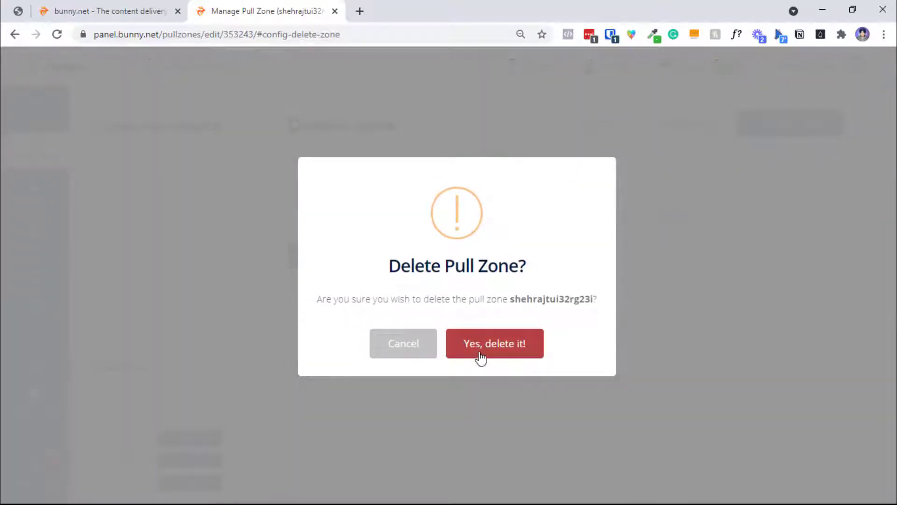
{"action": "left_click", "coordinate": [493, 338]}
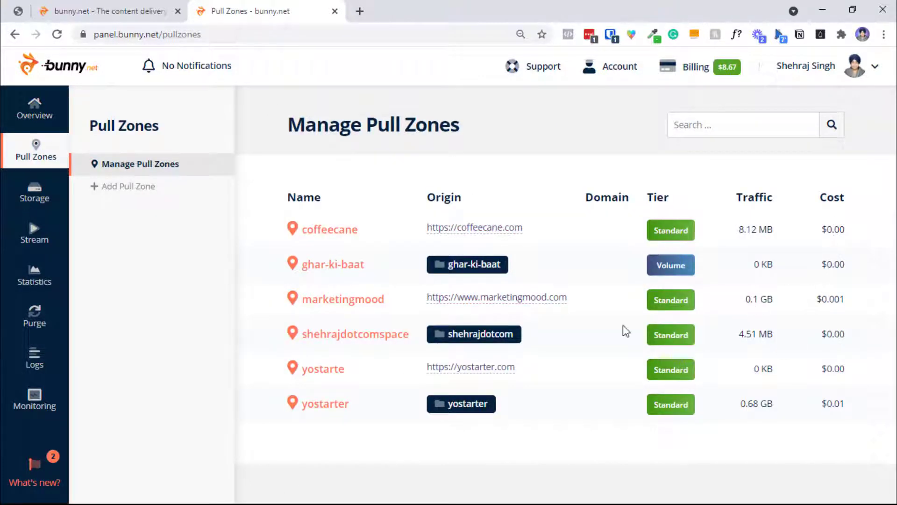
Load cdnperf.com in a new browser tab
{"action": "left_click", "coordinate": [362, 14]}
{"action": "type", "text": "cd"}
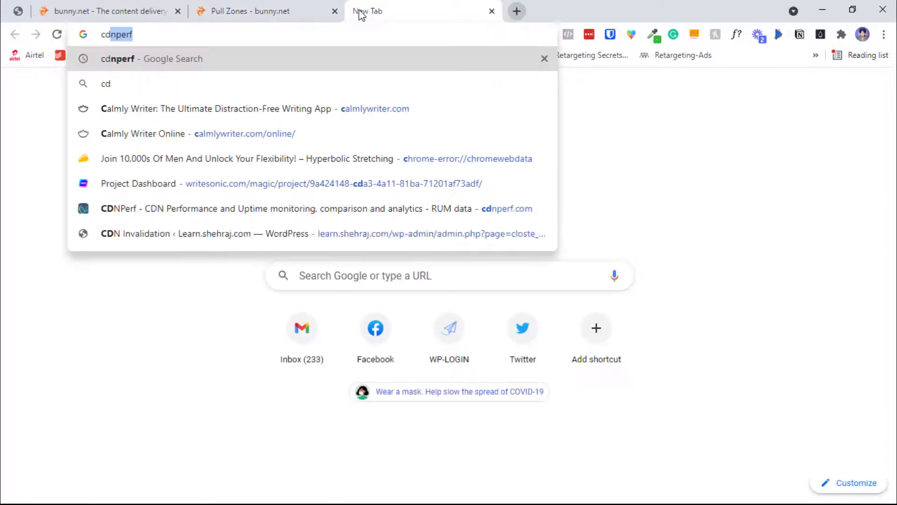
{"action": "type", "text": "npe"}
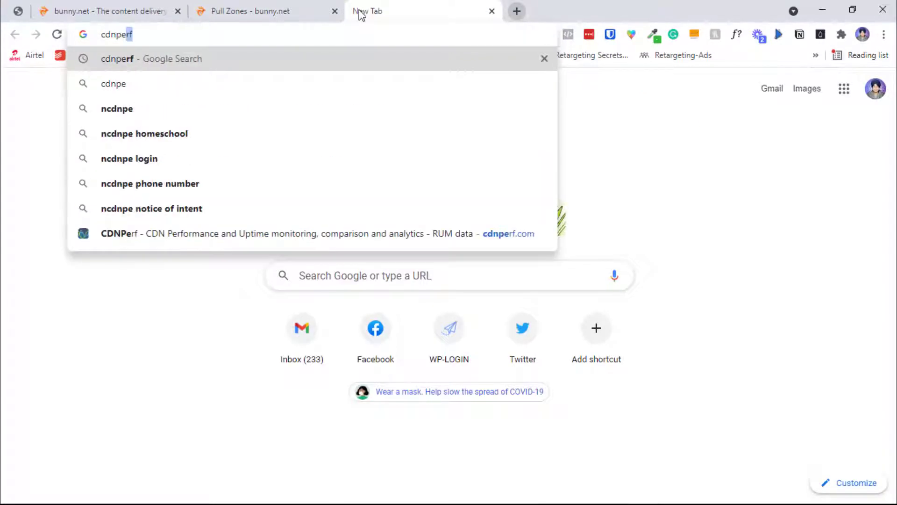
{"action": "key", "text": "Up"}
{"action": "key", "text": "Return"}
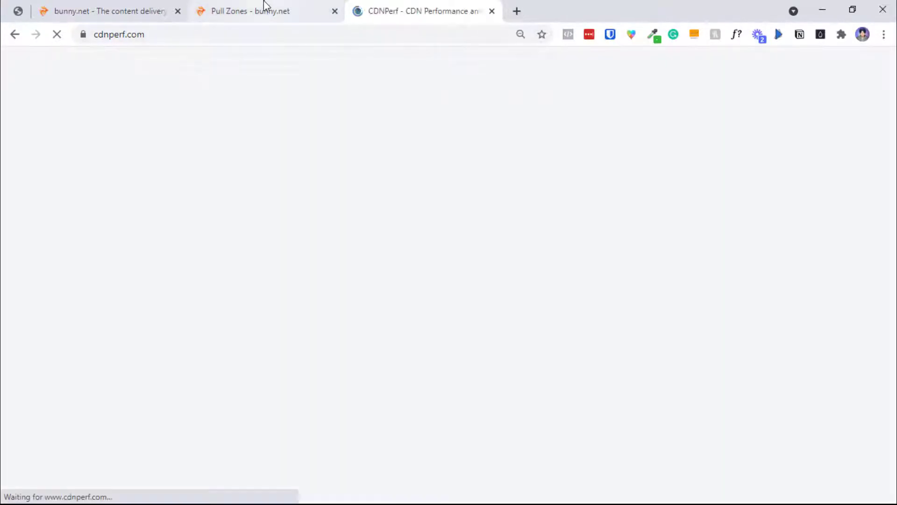
{"action": "left_click", "coordinate": [264, 3]}
{"action": "left_click", "coordinate": [374, 5]}
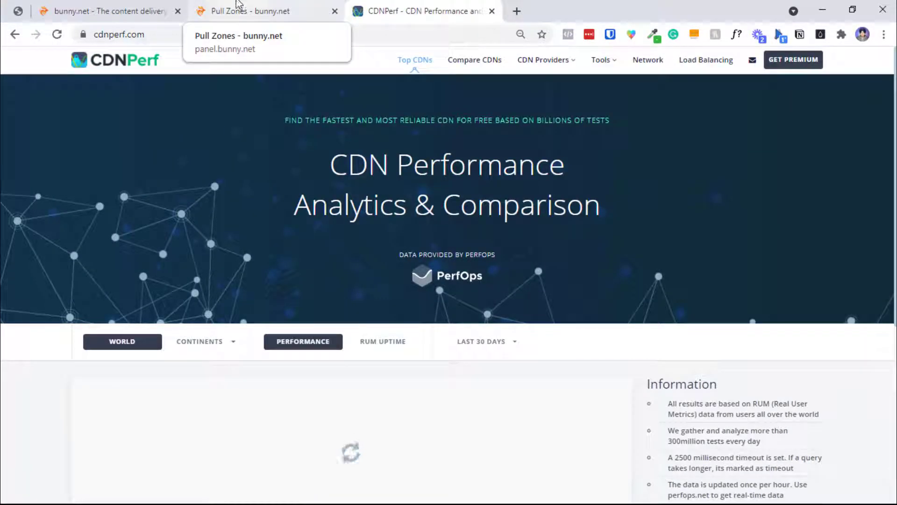
Scroll the Top CDNs ranking and highlight BunnyCDN's 35.00 ms query speed
{"action": "scroll", "coordinate": [448, 280], "scroll_direction": "down", "scroll_amount": 2}
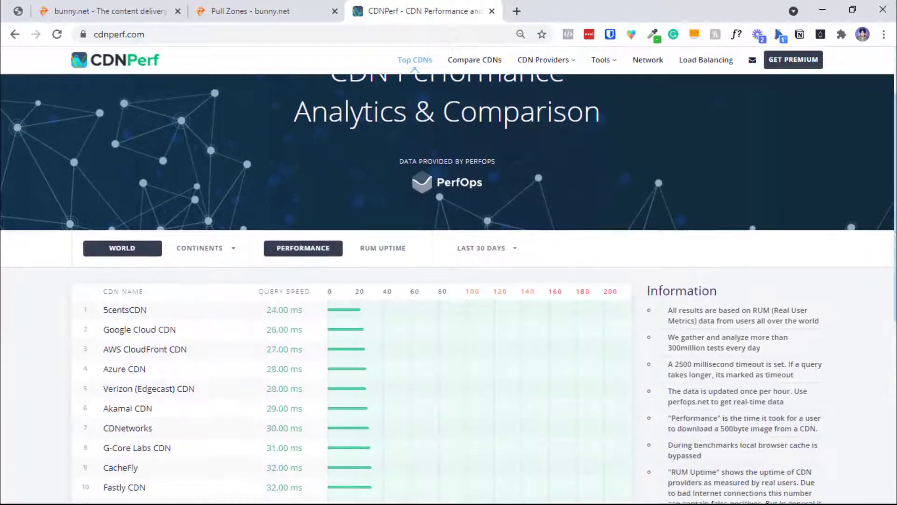
{"action": "scroll", "coordinate": [448, 280], "scroll_direction": "down", "scroll_amount": 2}
{"action": "scroll", "coordinate": [358, 467], "scroll_direction": "down", "scroll_amount": 1}
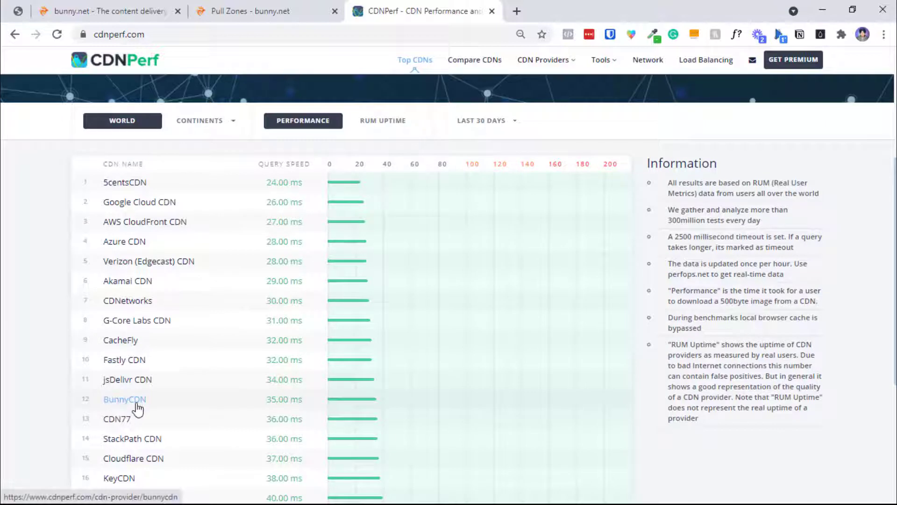
{"action": "triple_click", "coordinate": [280, 399]}
{"action": "left_click", "coordinate": [312, 403]}
{"action": "triple_click", "coordinate": [312, 403]}
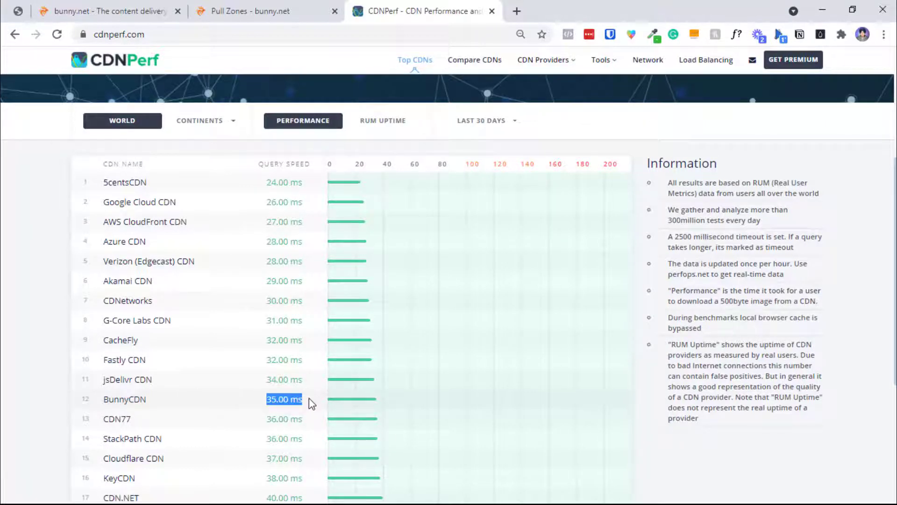
Search the web for the top-ranked 5centsCDN and open its website
{"action": "triple_click", "coordinate": [215, 190]}
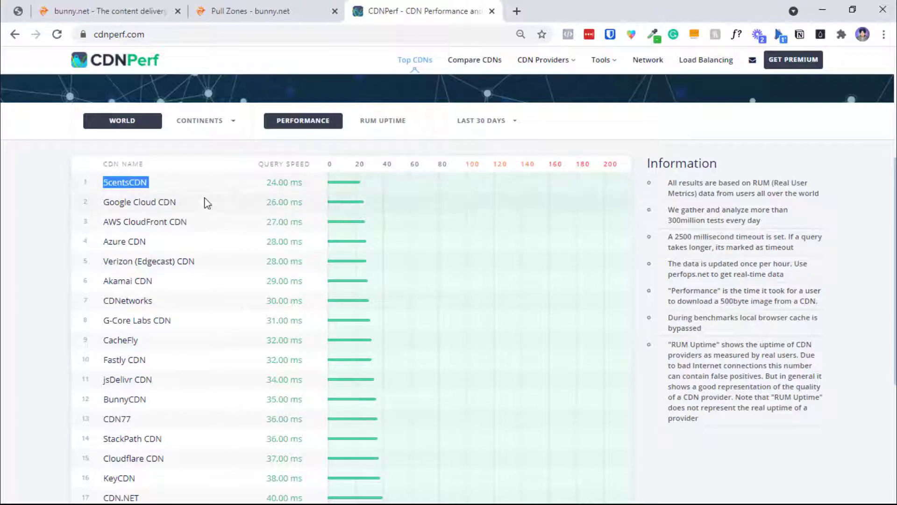
{"action": "left_click_drag", "start_coordinate": [135, 185], "coordinate": [298, 258]}
{"action": "left_click", "coordinate": [140, 191]}
{"action": "key", "text": "ctrl+shift+Tab"}
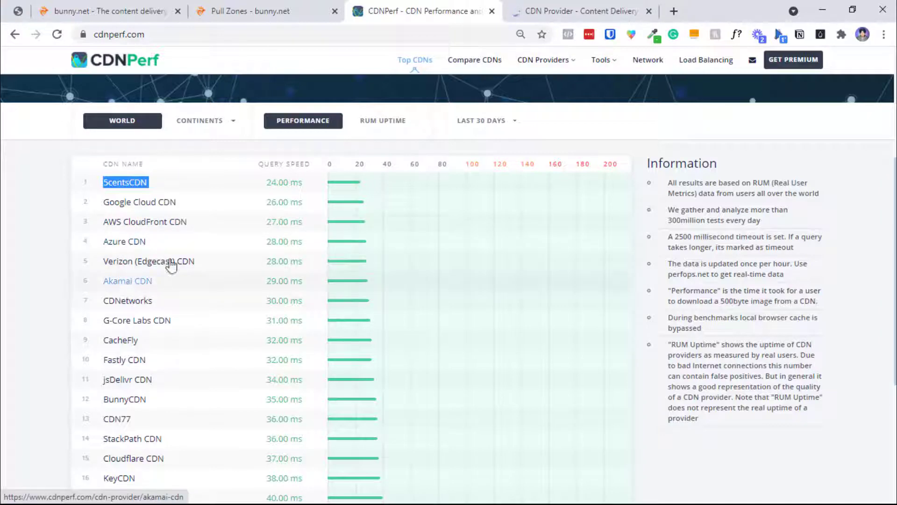
{"action": "key", "text": "ctrl+Tab"}
{"action": "left_click", "coordinate": [376, 4]}
{"action": "left_click", "coordinate": [621, 7]}
View 5centsCDN's monthly plans ($2.5–$15), close that tab, and return to bunny.net
{"action": "left_click", "coordinate": [652, 80]}
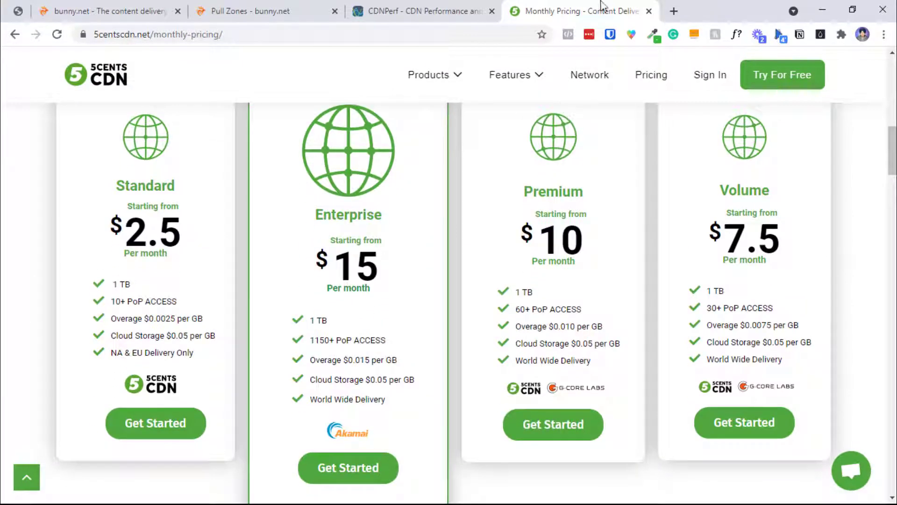
{"action": "left_click", "coordinate": [649, 11]}
{"action": "left_click", "coordinate": [318, 11]}
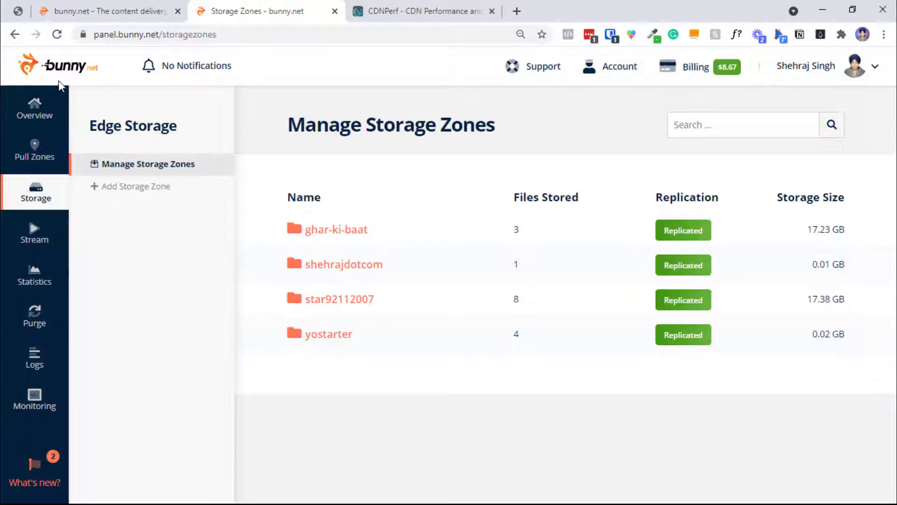
Start a new storage zone and fill its name with the blog domain
{"action": "left_click", "coordinate": [167, 194]}
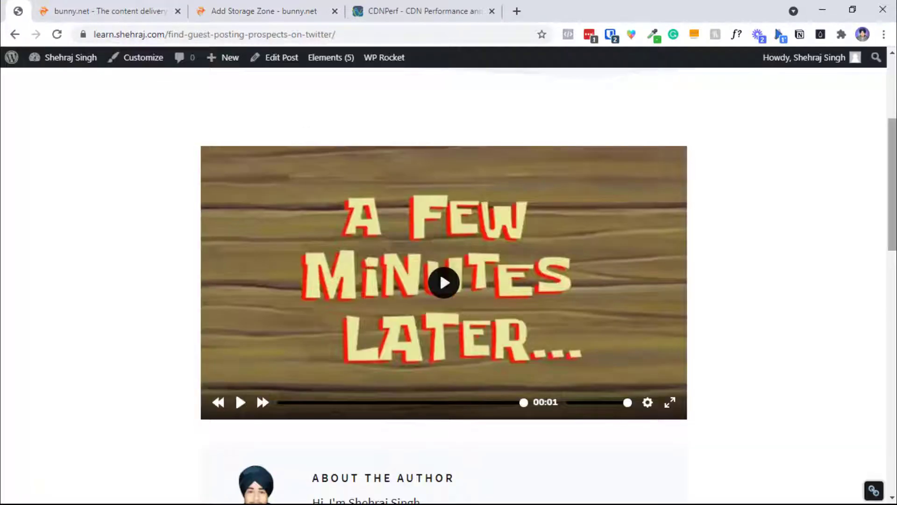
{"action": "scroll", "coordinate": [894, 340], "scroll_direction": "up", "scroll_amount": 4}
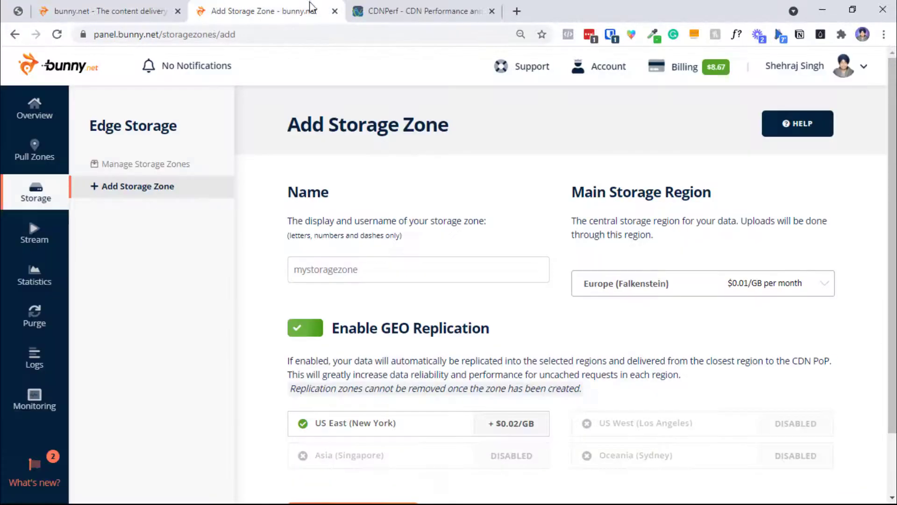
{"action": "left_click_drag", "start_coordinate": [420, 11], "coordinate": [316, 6]}
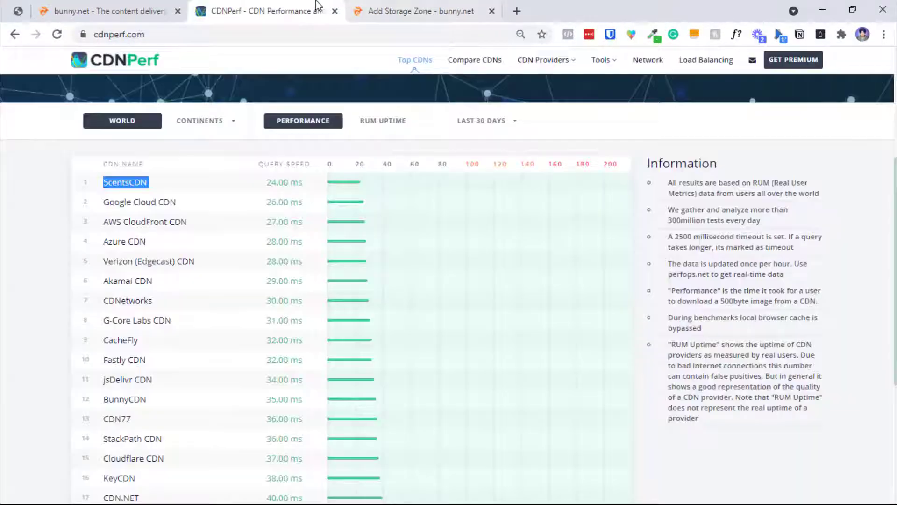
{"action": "left_click", "coordinate": [421, 11]}
{"action": "left_click_drag", "start_coordinate": [421, 11], "coordinate": [107, 11]}
{"action": "left_click", "coordinate": [423, 276]}
{"action": "type", "text": "le"}
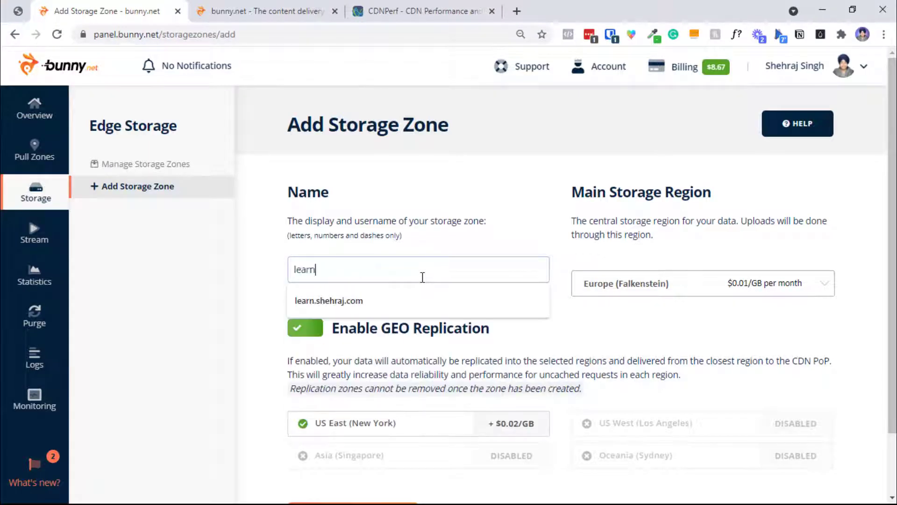
{"action": "type", "text": "arn"}
{"action": "left_click", "coordinate": [415, 294]}
Try the replication regions and leave only US East (New York) enabled
{"action": "scroll", "coordinate": [612, 242], "scroll_direction": "down", "scroll_amount": 1}
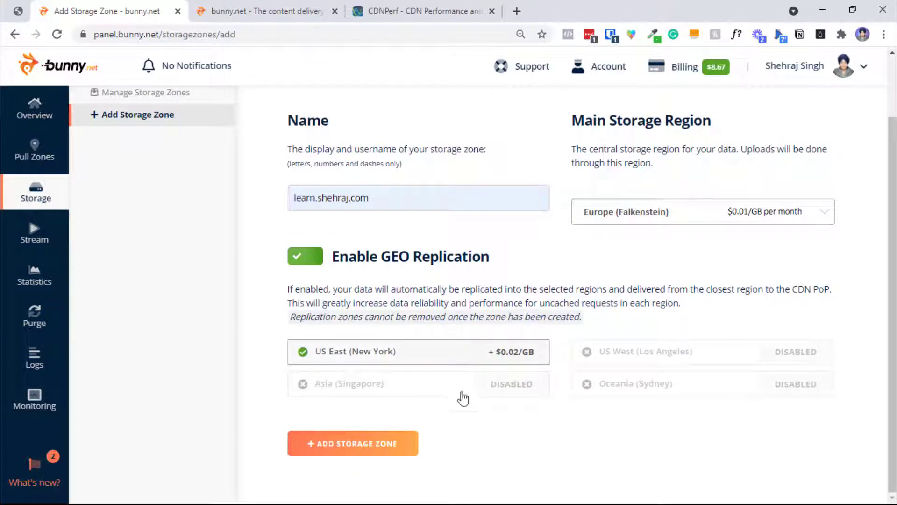
{"action": "left_click", "coordinate": [431, 357]}
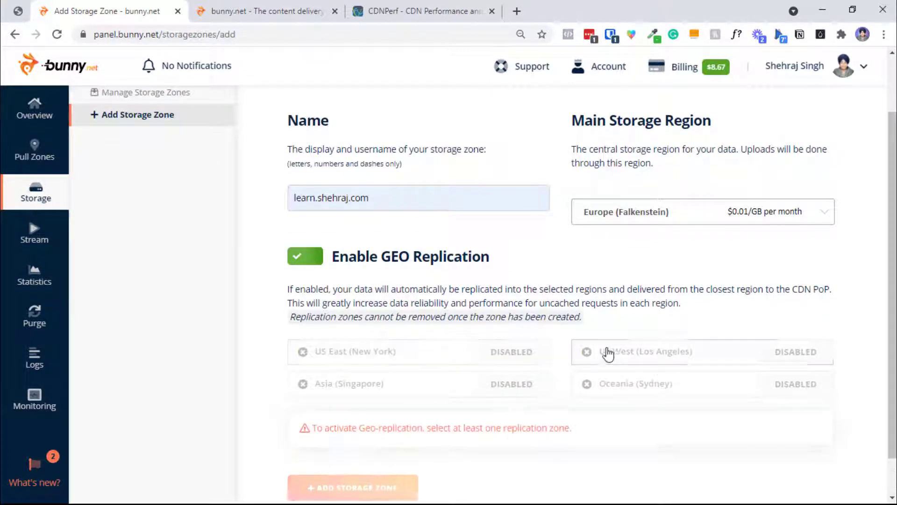
{"action": "left_click", "coordinate": [607, 353]}
{"action": "left_click", "coordinate": [580, 383]}
{"action": "left_click", "coordinate": [452, 388]}
{"action": "left_click", "coordinate": [508, 384]}
{"action": "left_click", "coordinate": [632, 381]}
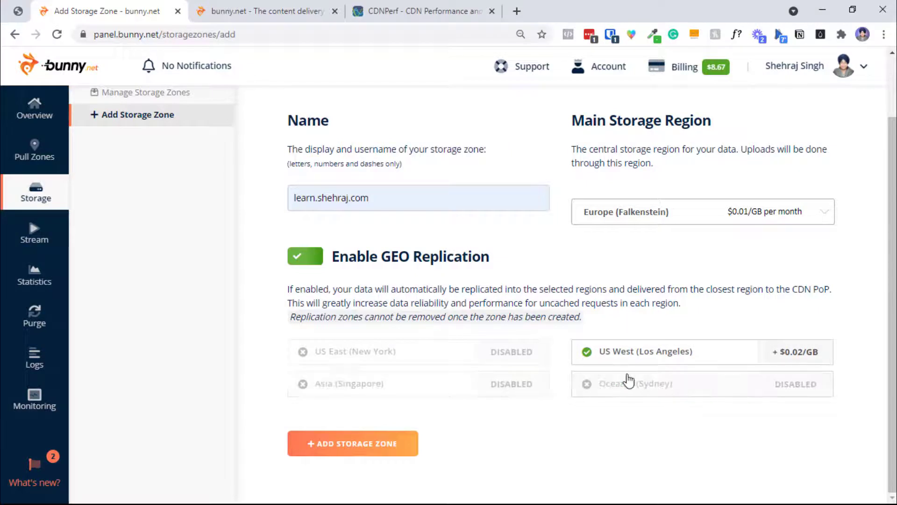
{"action": "left_click", "coordinate": [448, 358]}
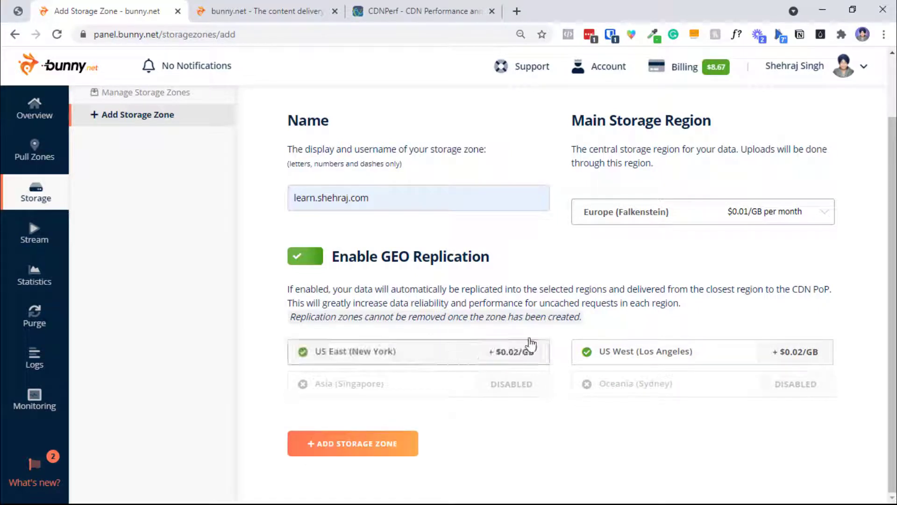
{"action": "left_click", "coordinate": [627, 352]}
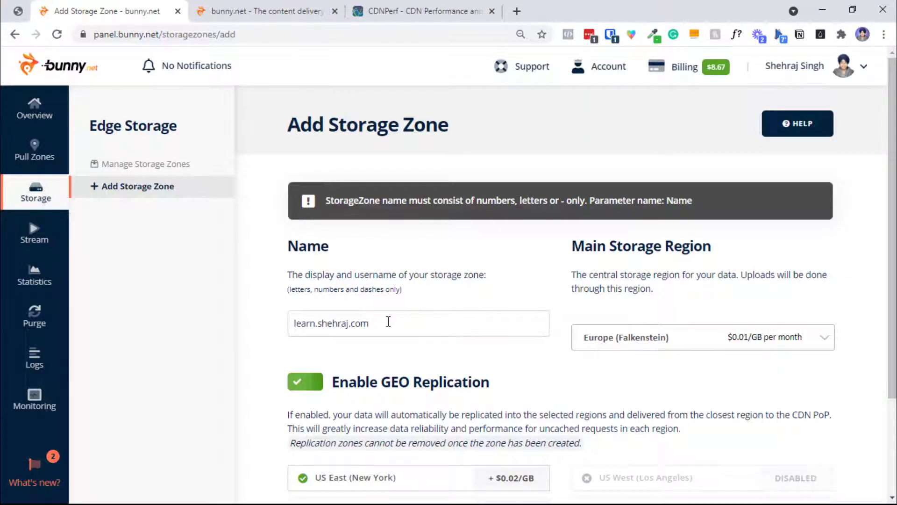
Fix the zone name to learnshehraj and create it in Europe (Falkenstein)
{"action": "left_click", "coordinate": [321, 330]}
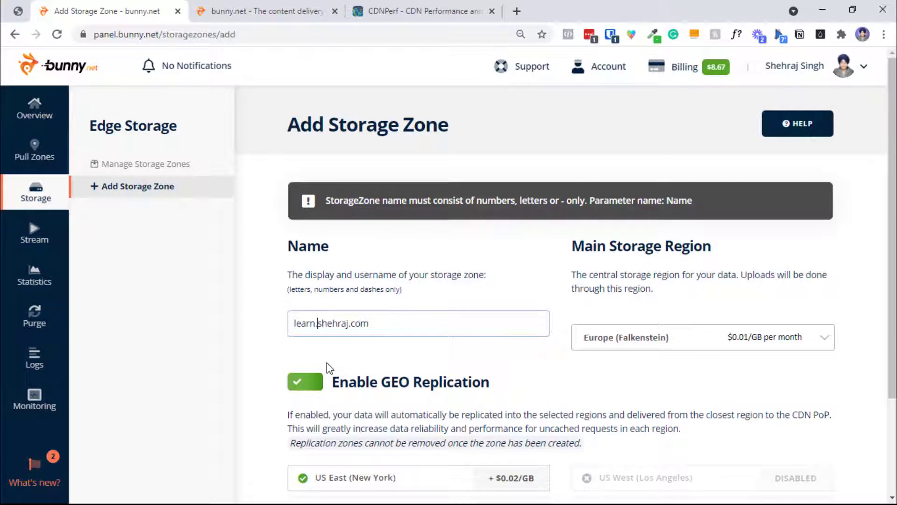
{"action": "key", "text": "BackSpace"}
{"action": "key", "text": "Right"}
{"action": "key", "text": "Right"}
{"action": "key", "text": "Right"}
{"action": "key", "text": "Right"}
{"action": "key", "text": "Right"}
{"action": "key", "text": "Delete"}
{"action": "key", "text": "Delete"}
{"action": "key", "text": "Delete"}
{"action": "key", "text": "Delete"}
{"action": "key", "text": "Delete"}
{"action": "type", "text": "j"}
{"action": "scroll", "coordinate": [430, 439], "scroll_direction": "down", "scroll_amount": 3}
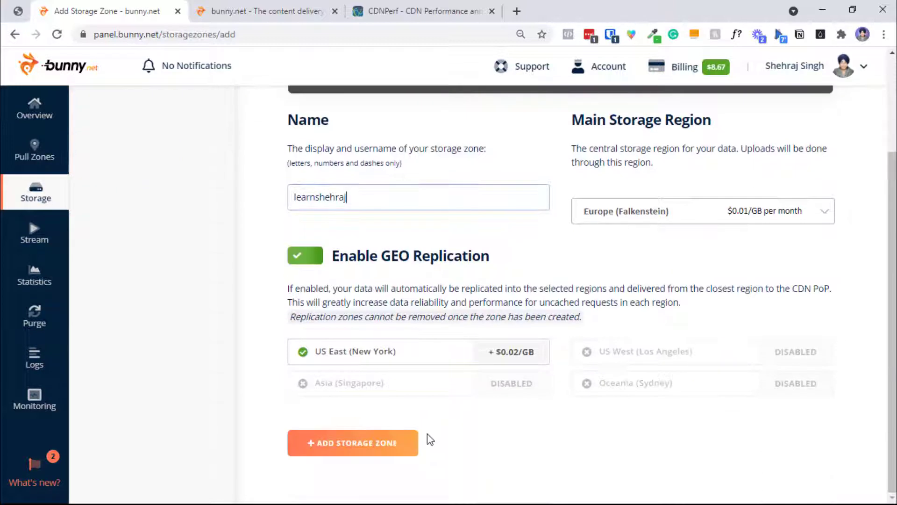
{"action": "left_click", "coordinate": [748, 213]}
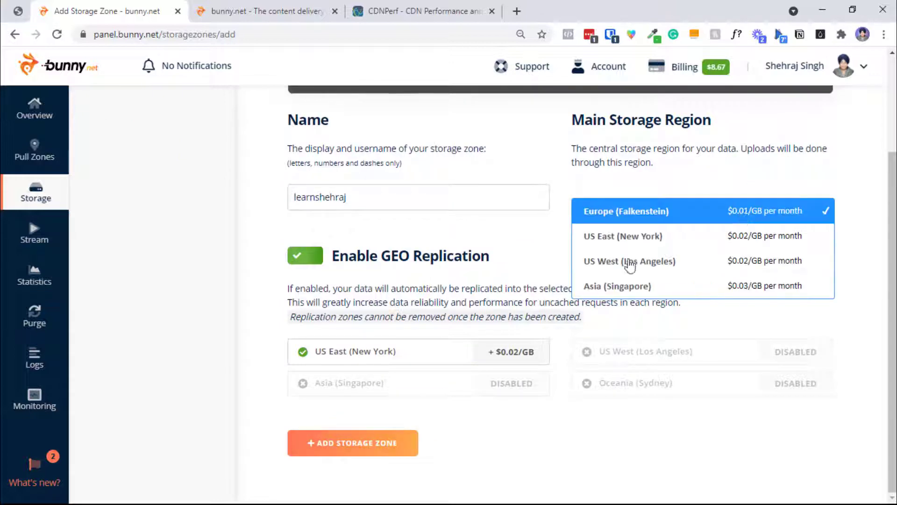
{"action": "left_click", "coordinate": [382, 442]}
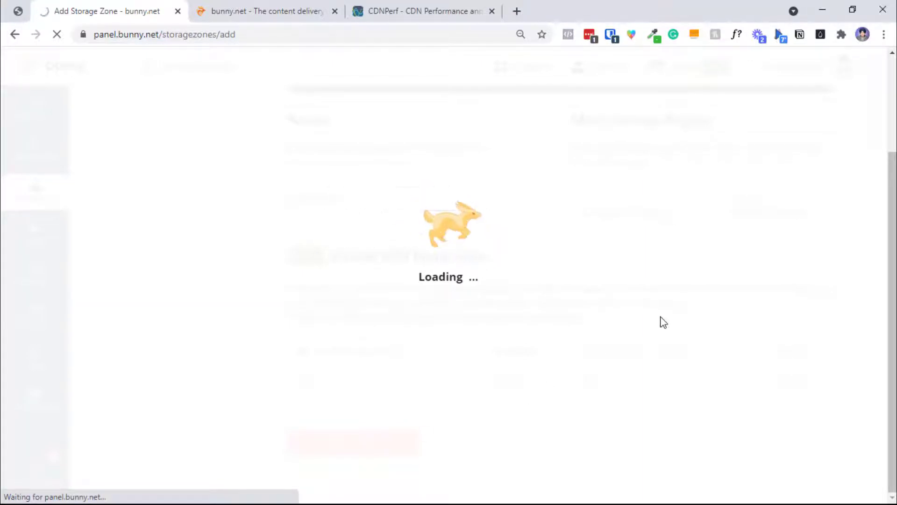
Scroll the bunny.net homepage to the 'We've helped amazing companies hop faster!' customer logos
{"action": "scroll", "coordinate": [894, 229], "scroll_direction": "up", "scroll_amount": 3}
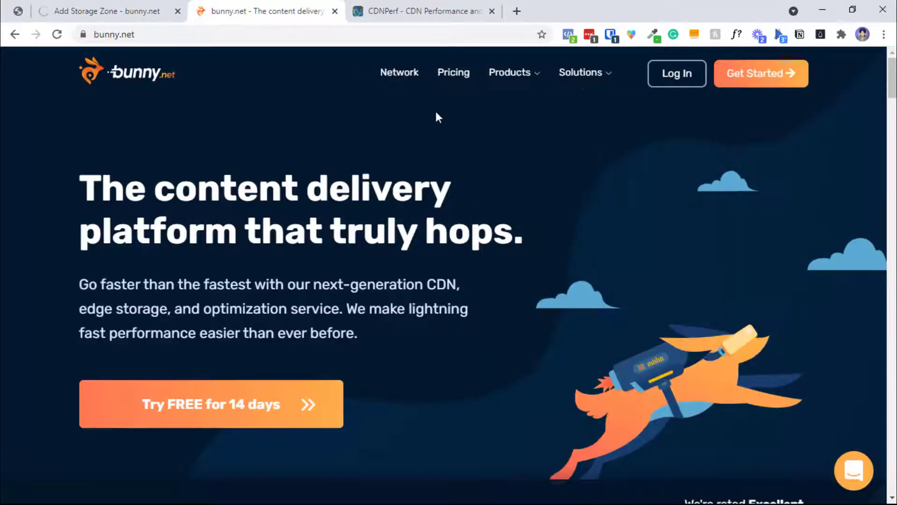
{"action": "scroll", "coordinate": [790, 185], "scroll_direction": "down", "scroll_amount": 15}
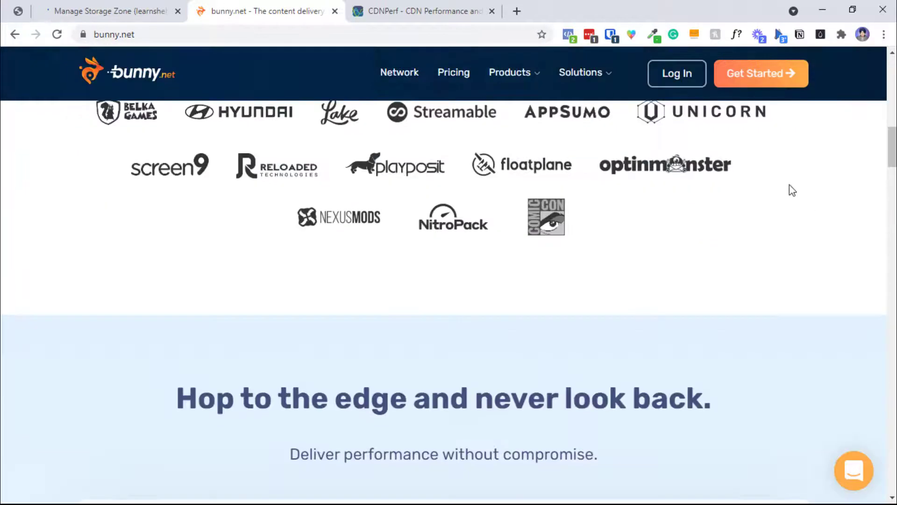
{"action": "left_click_drag", "start_coordinate": [895, 163], "coordinate": [895, 155]}
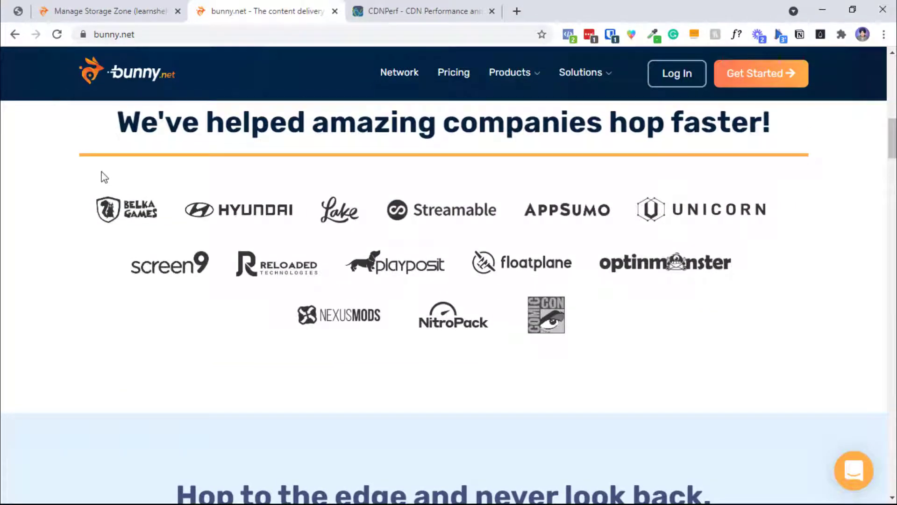
{"action": "left_click_drag", "start_coordinate": [104, 177], "coordinate": [464, 256]}
{"action": "left_click", "coordinate": [161, 257]}
Show the learnshehraj zone's Replication page with US East (New York) enabled
{"action": "left_click", "coordinate": [180, 4]}
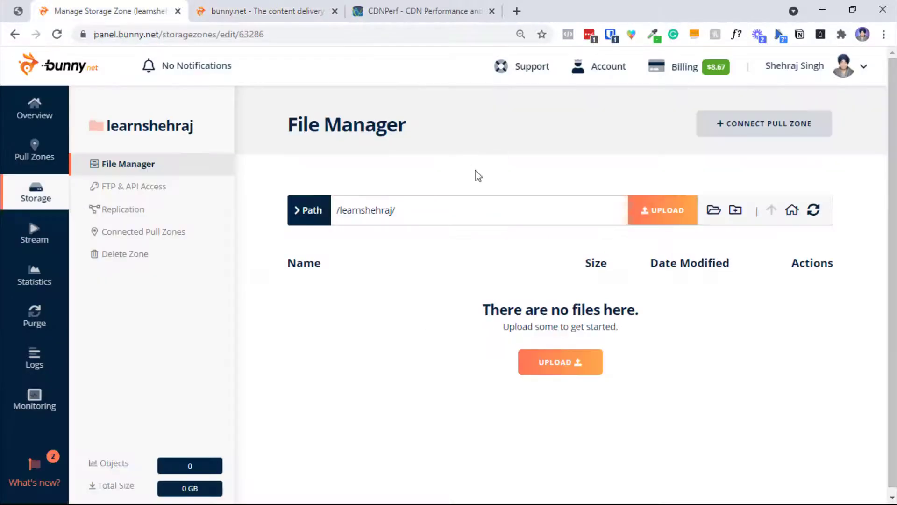
{"action": "left_click", "coordinate": [149, 216]}
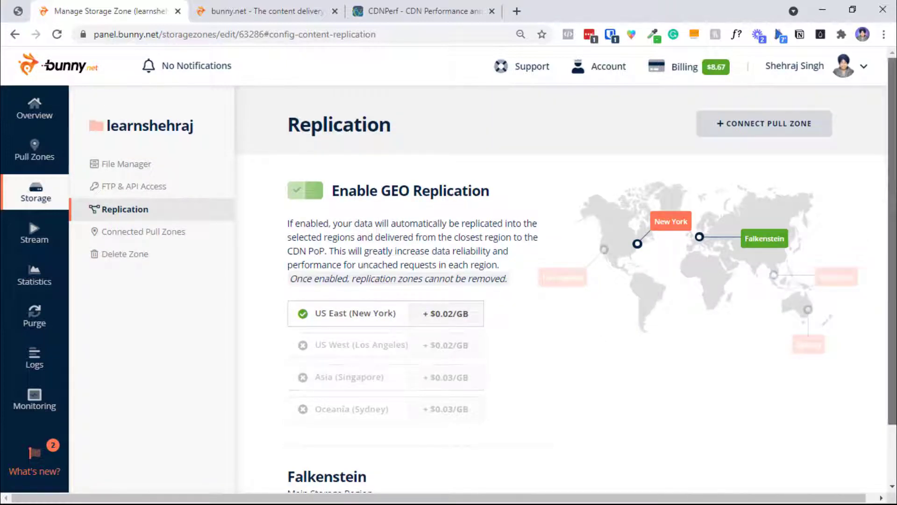
Check learnshehraj's connected pull zones, open marketingmood, then return to the storage zones list
{"action": "left_click", "coordinate": [102, 230]}
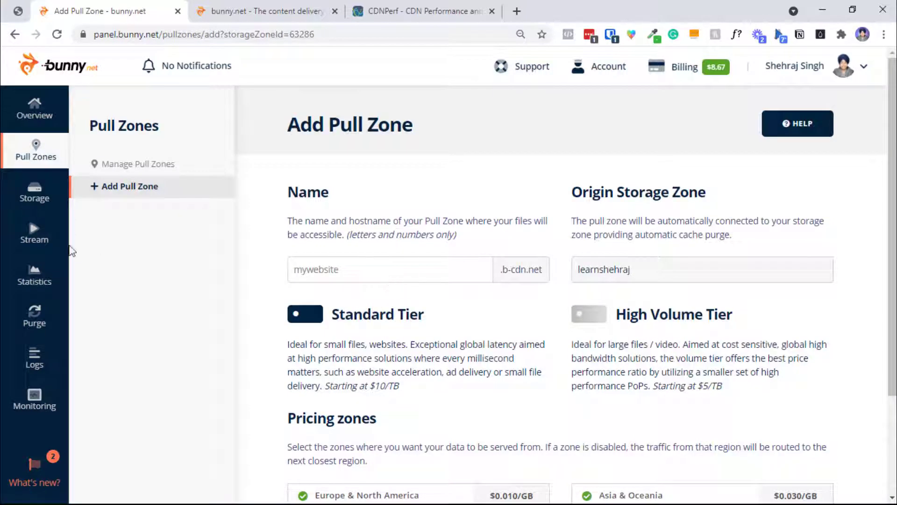
{"action": "left_click", "coordinate": [17, 147]}
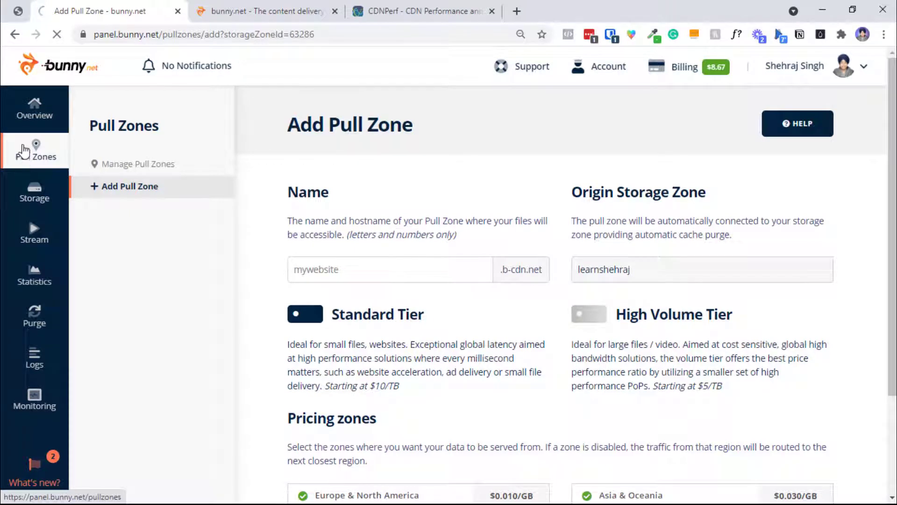
{"action": "left_click", "coordinate": [23, 150]}
{"action": "right_click", "coordinate": [429, 294]}
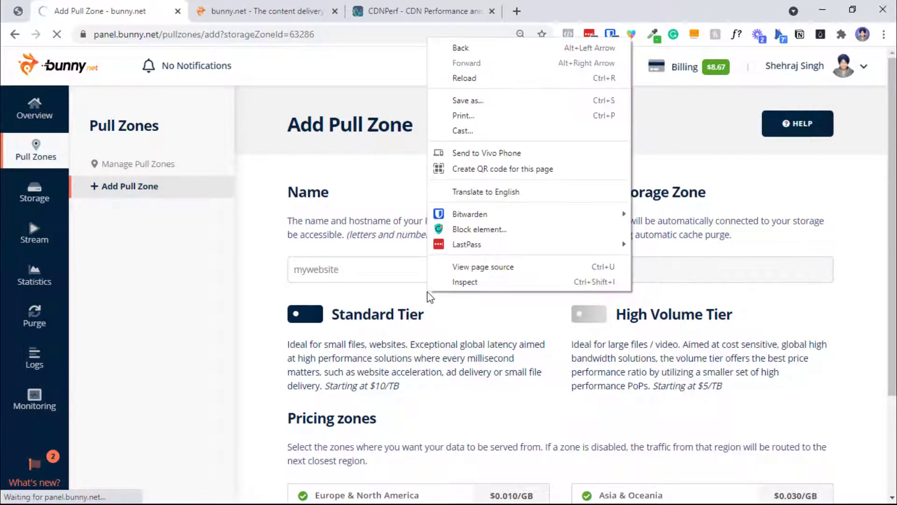
{"action": "left_click", "coordinate": [288, 293]}
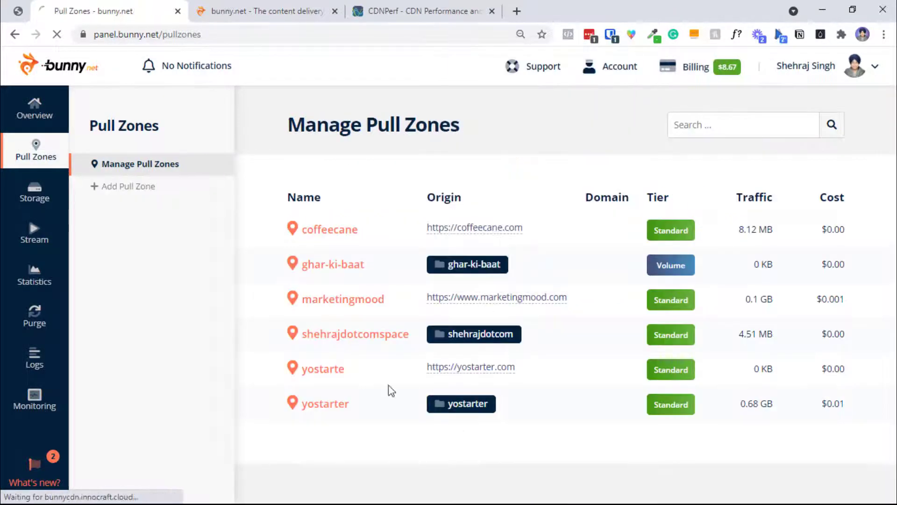
{"action": "left_click", "coordinate": [327, 300]}
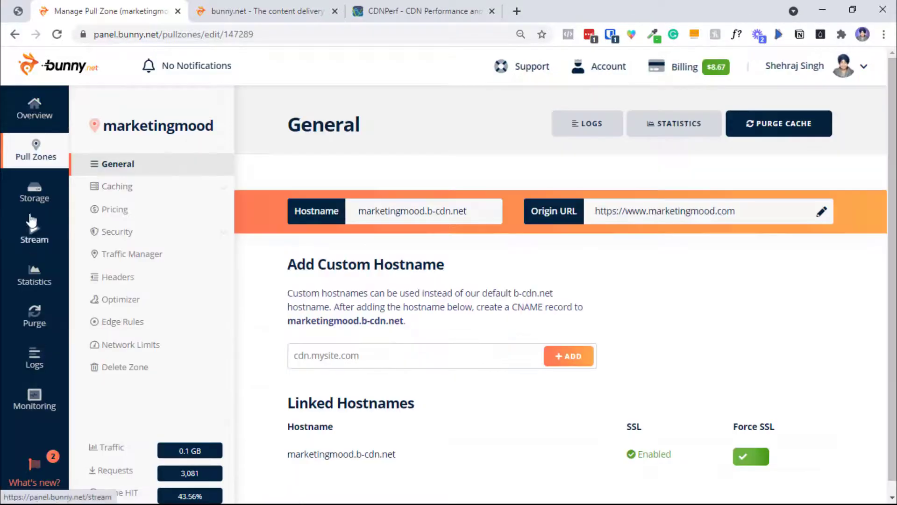
{"action": "left_click", "coordinate": [36, 187]}
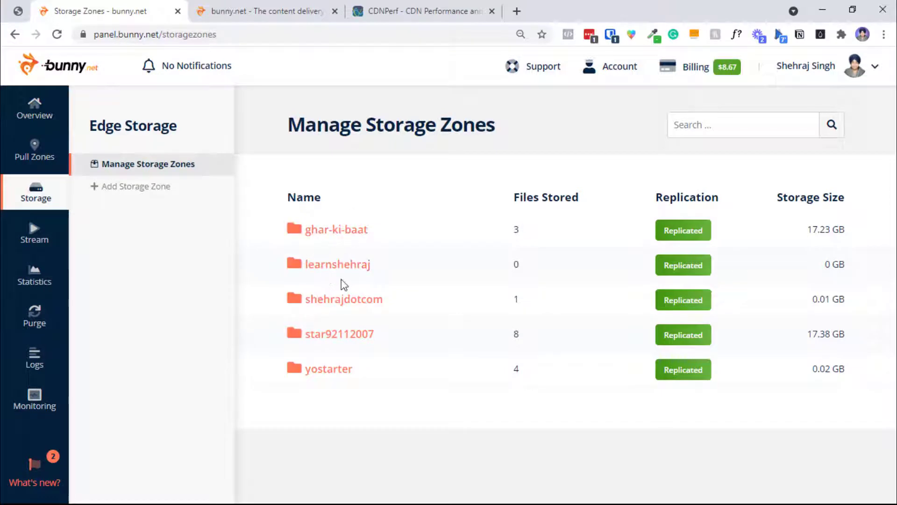
Create a folder named Bonuses in the shehrajdotcom storage zone
{"action": "left_click", "coordinate": [339, 298]}
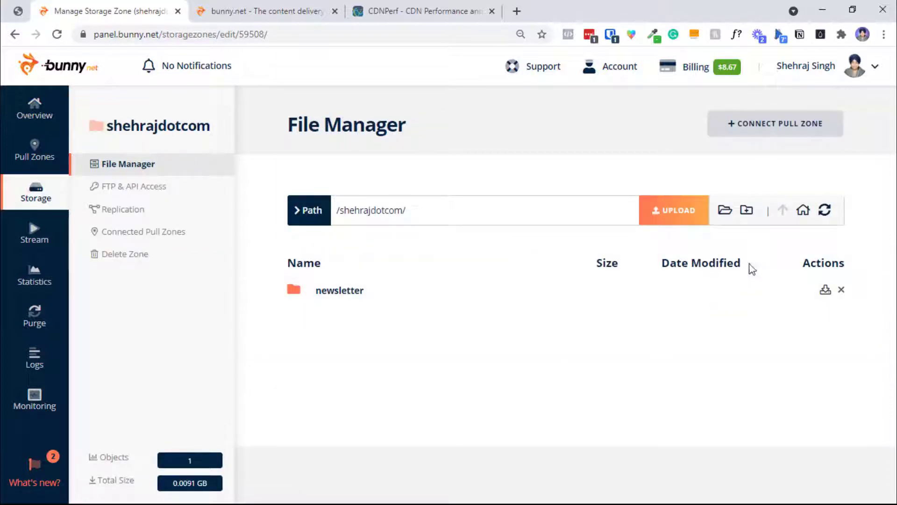
{"action": "left_click", "coordinate": [743, 211]}
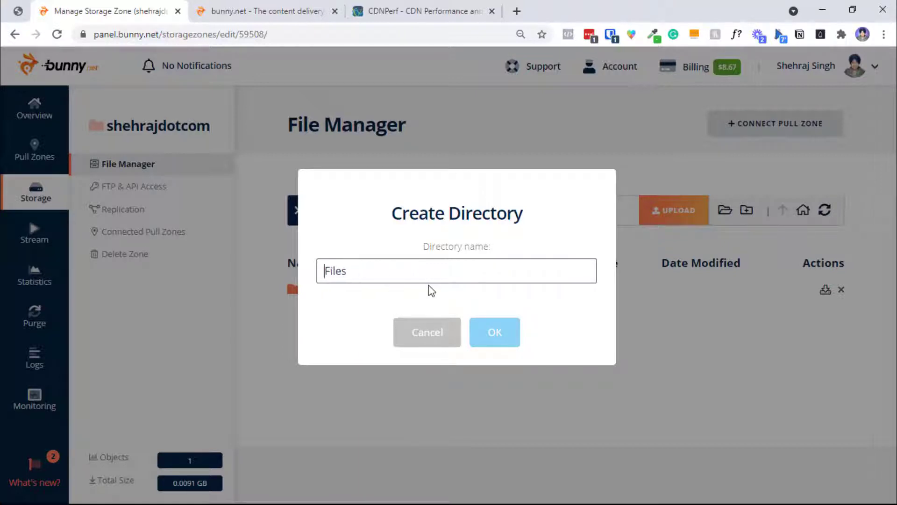
{"action": "key", "text": "ctrl+a"}
{"action": "type", "text": "Bonus"}
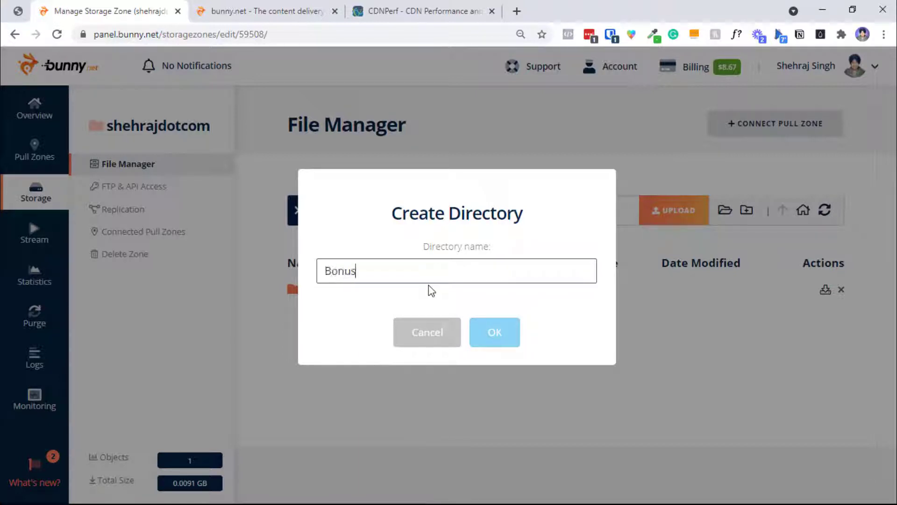
{"action": "type", "text": "es"}
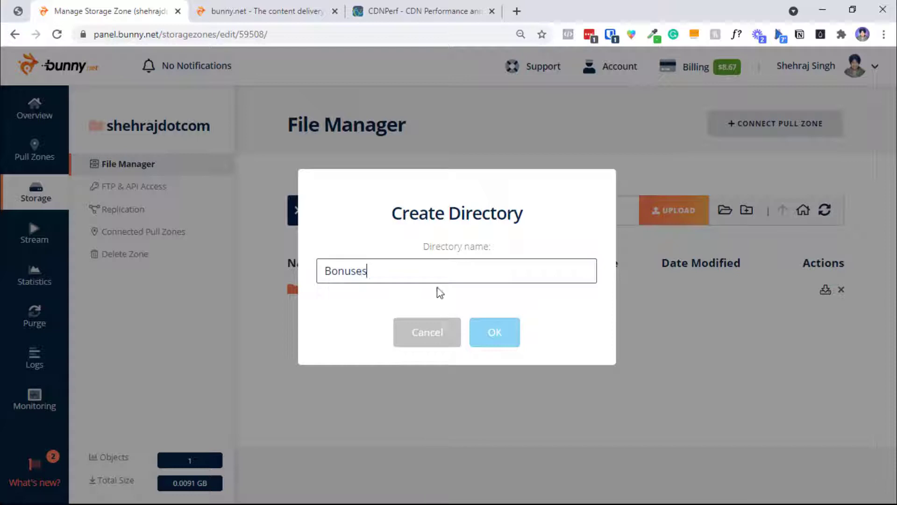
{"action": "left_click", "coordinate": [494, 345]}
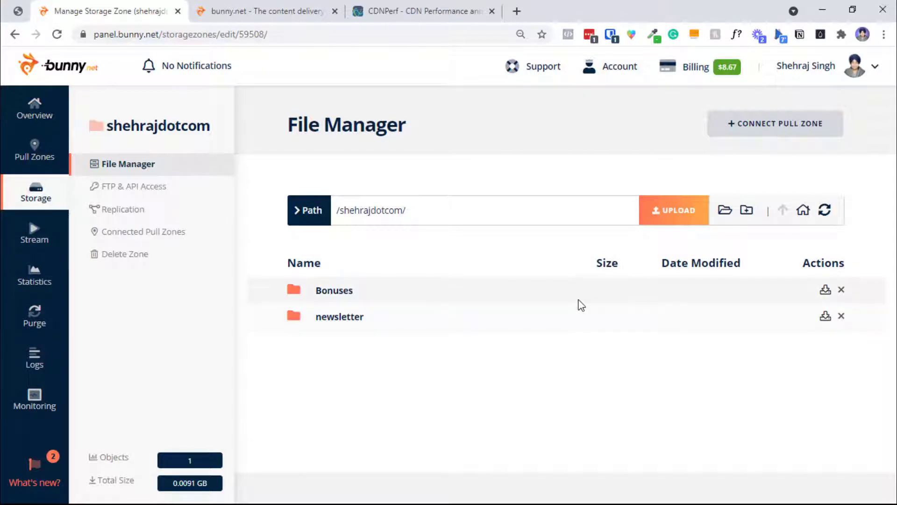
Delete the Bonuses folder and browse newsletter/2021 to affiliate-marketing-29-3.mp3
{"action": "right_click", "coordinate": [591, 297]}
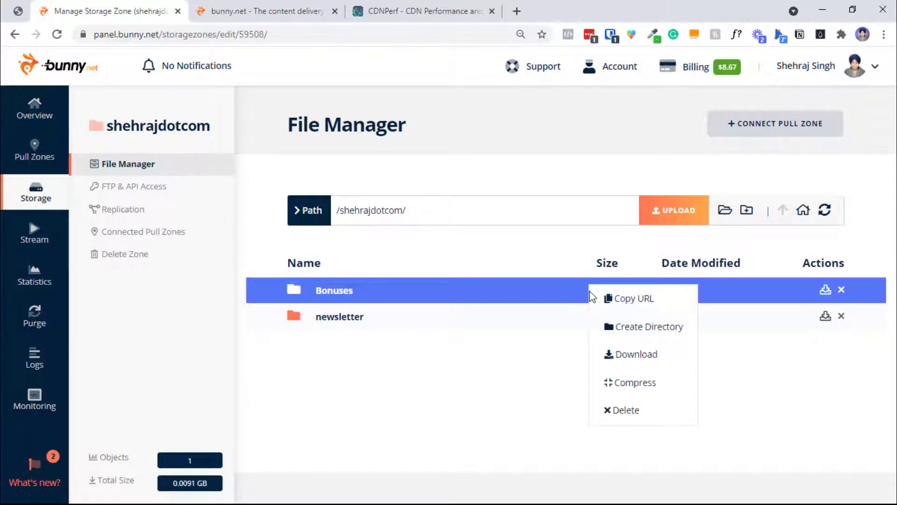
{"action": "left_click", "coordinate": [641, 408]}
{"action": "left_click", "coordinate": [493, 349]}
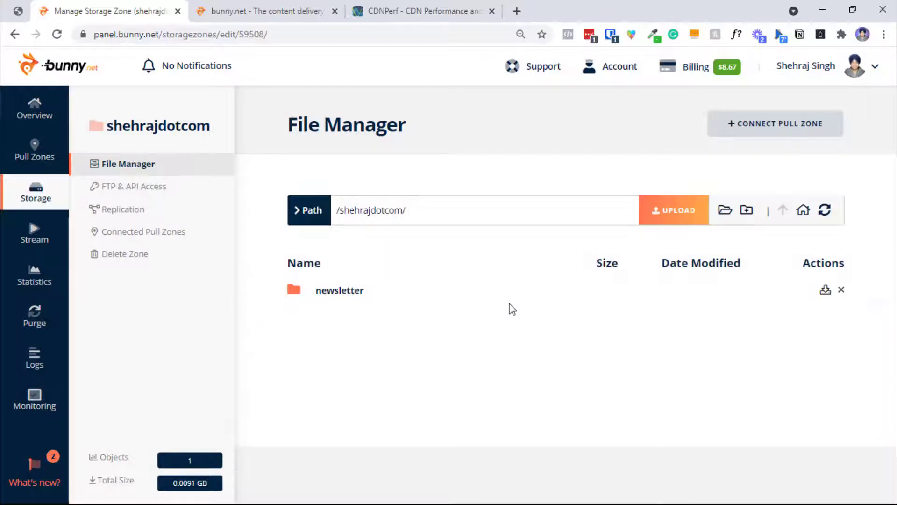
{"action": "left_click", "coordinate": [509, 303]}
{"action": "left_click", "coordinate": [576, 290]}
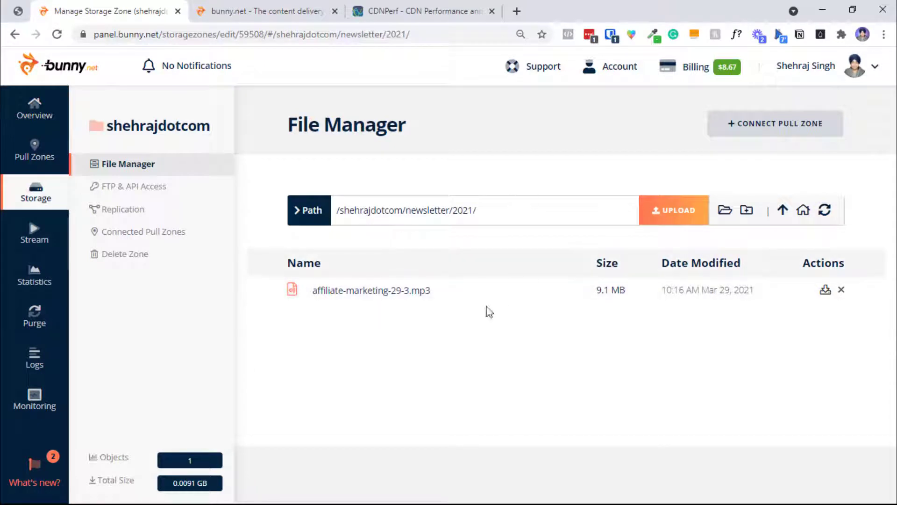
{"action": "left_click", "coordinate": [445, 297]}
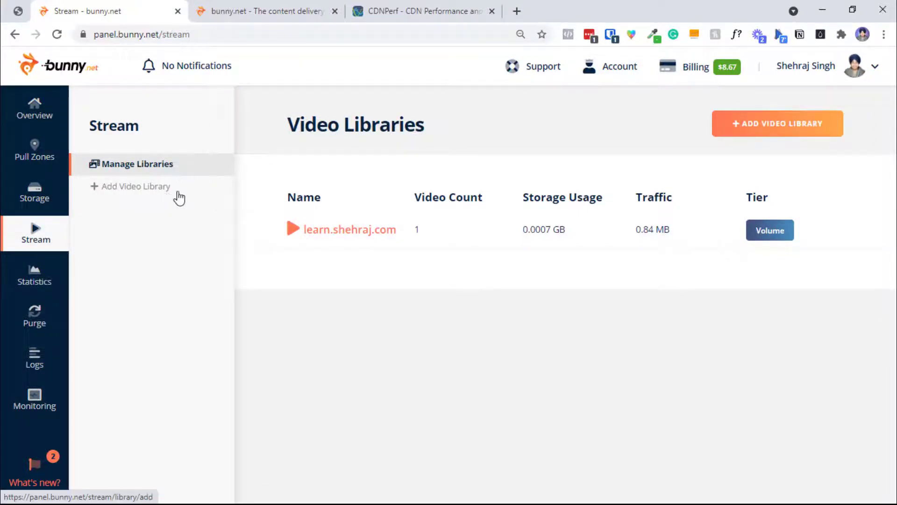
Open the learn.shehraj.com video library from the Video Libraries list
{"action": "double_click", "coordinate": [317, 130]}
{"action": "left_click_drag", "start_coordinate": [316, 130], "coordinate": [444, 139]}
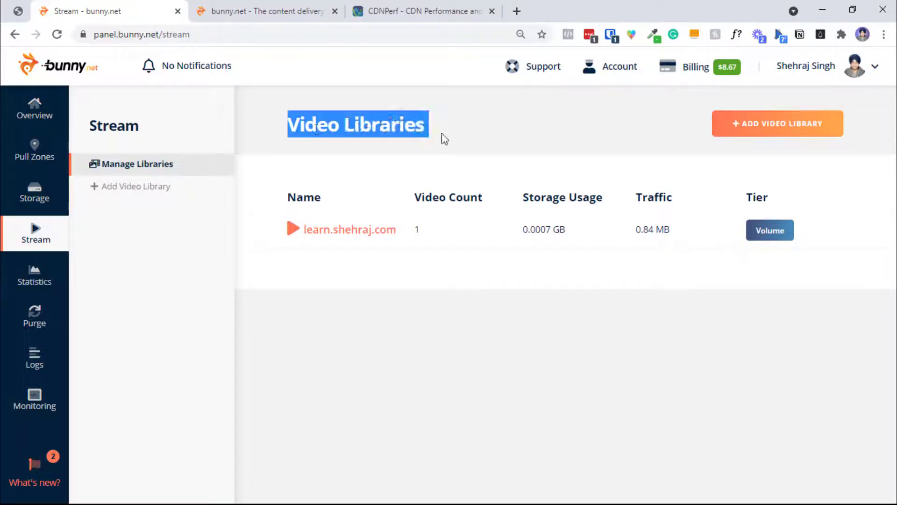
{"action": "left_click", "coordinate": [318, 246]}
{"action": "left_click", "coordinate": [337, 236]}
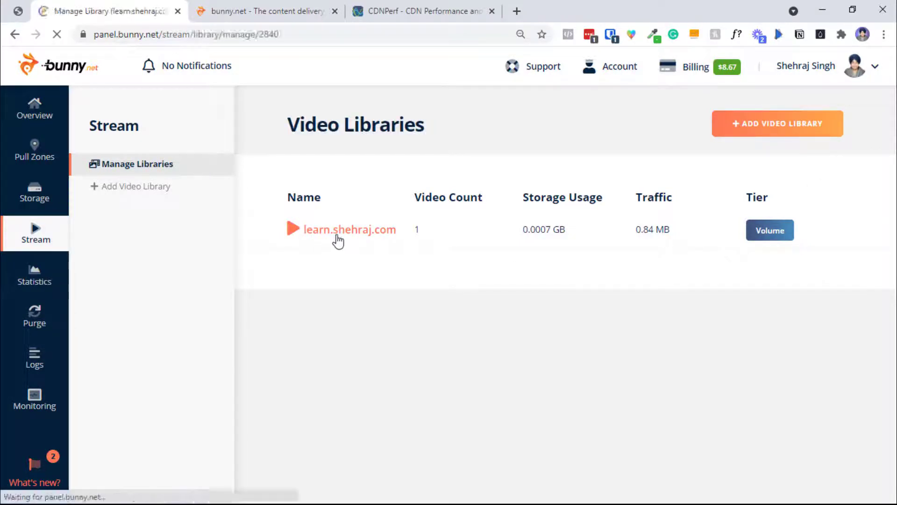
{"action": "scroll", "coordinate": [689, 219], "scroll_direction": "down", "scroll_amount": 3}
Play and pause the video embedded on the blog post
{"action": "key", "text": "ctrl+1"}
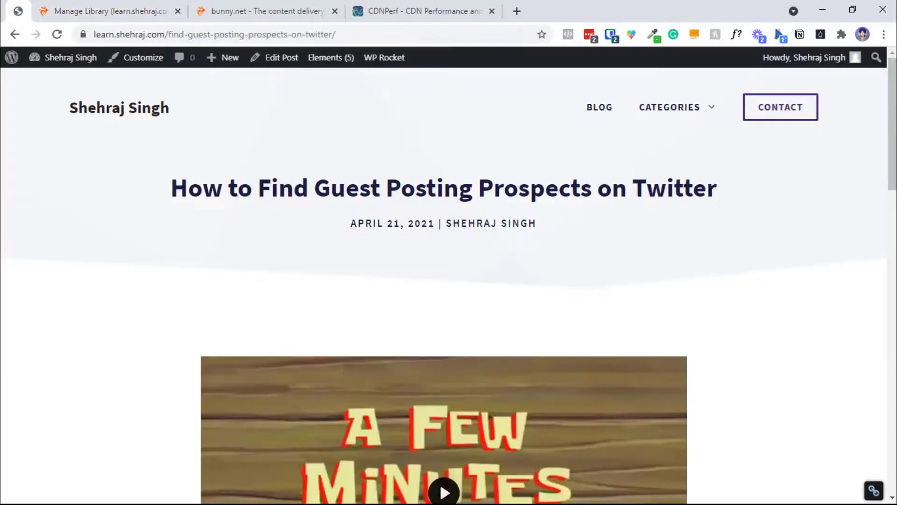
{"action": "scroll", "coordinate": [787, 196], "scroll_direction": "down", "scroll_amount": 6}
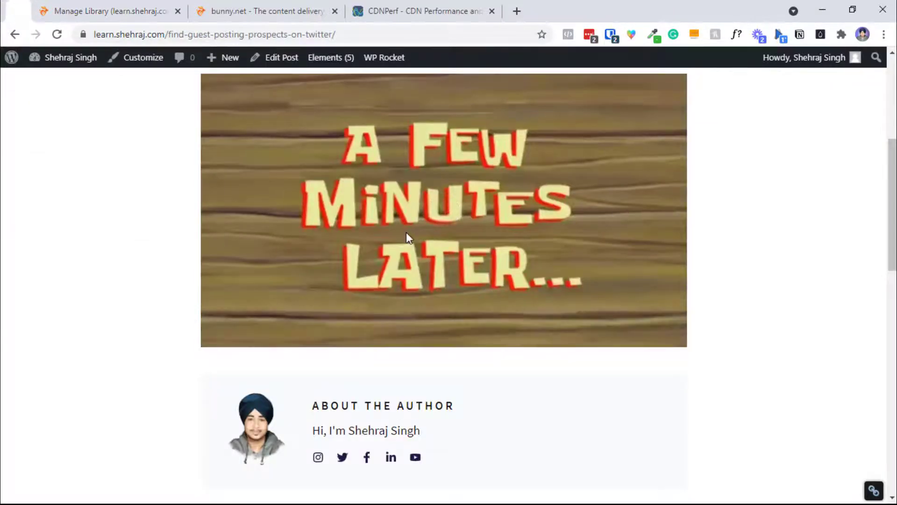
{"action": "left_click", "coordinate": [418, 232]}
{"action": "left_click", "coordinate": [483, 255]}
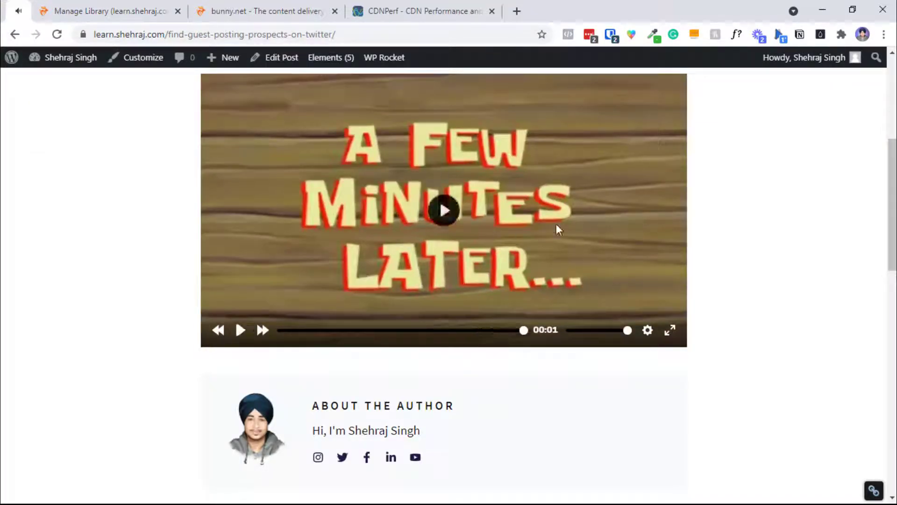
{"action": "scroll", "coordinate": [557, 227], "scroll_direction": "up", "scroll_amount": 2}
{"action": "scroll", "coordinate": [603, 255], "scroll_direction": "up", "scroll_amount": 4}
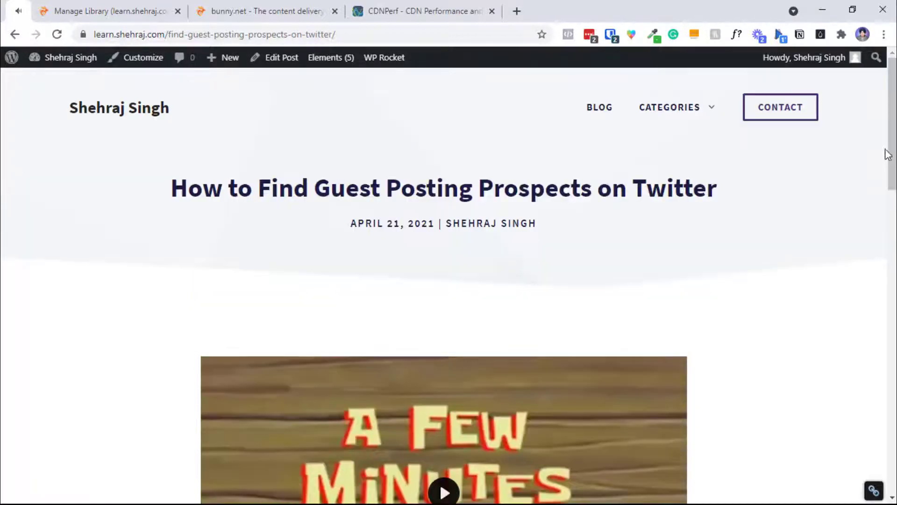
Compare the blog embed with a-few-mins-later.mp4, ending on the library's Manage Videos page
{"action": "left_click", "coordinate": [121, 12]}
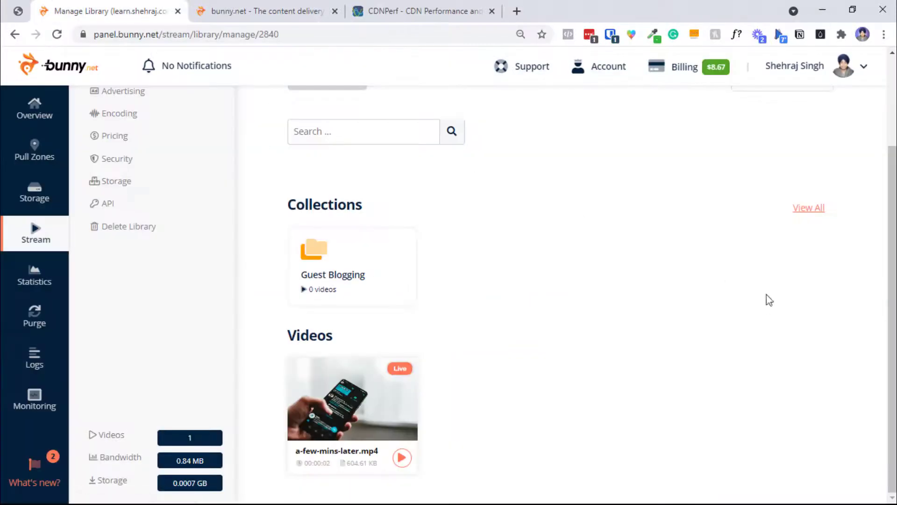
{"action": "scroll", "coordinate": [476, 436], "scroll_direction": "down", "scroll_amount": 2}
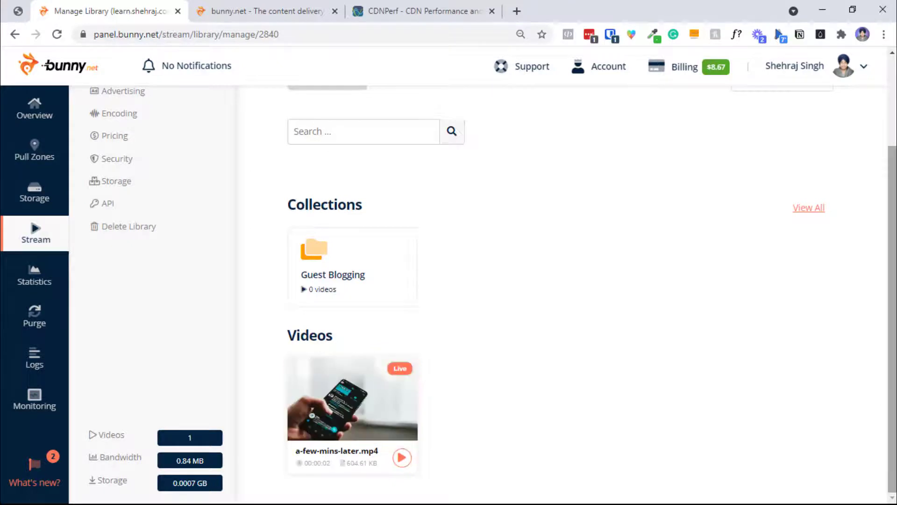
{"action": "scroll", "coordinate": [603, 345], "scroll_direction": "up", "scroll_amount": 2}
{"action": "left_click", "coordinate": [18, 11]}
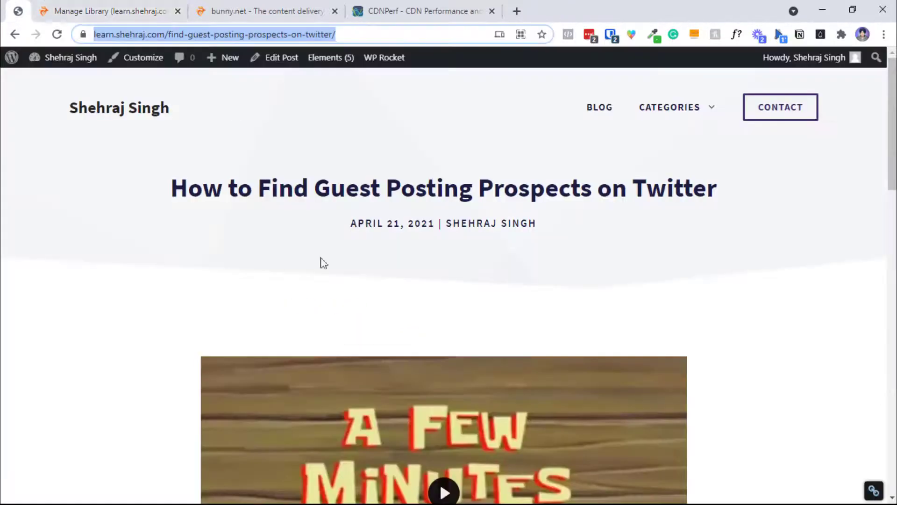
{"action": "left_click_drag", "start_coordinate": [891, 124], "coordinate": [891, 187]}
{"action": "left_click", "coordinate": [109, 3]}
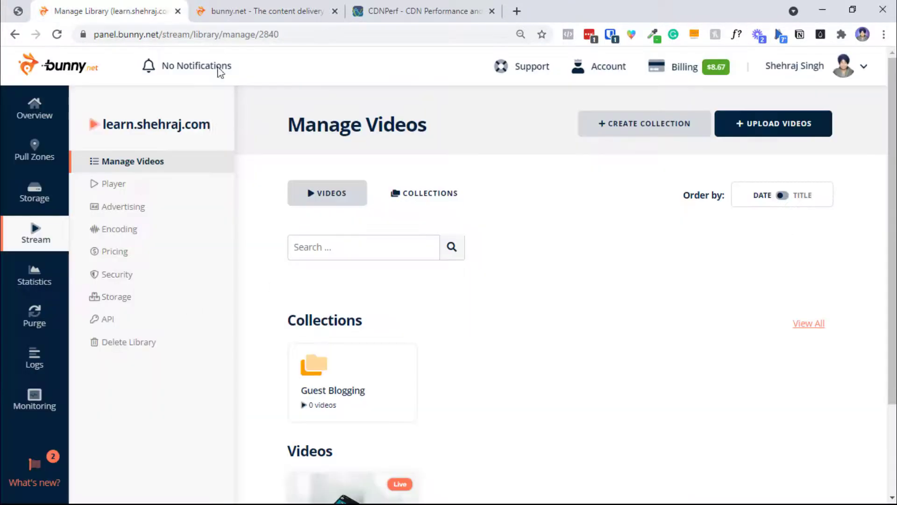
{"action": "scroll", "coordinate": [443, 201], "scroll_direction": "down", "scroll_amount": 3}
{"action": "left_click", "coordinate": [18, 11]}
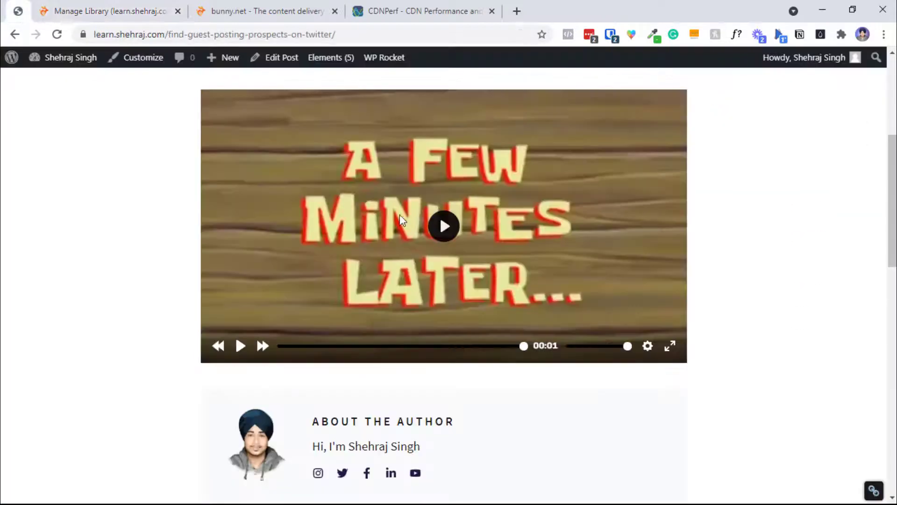
{"action": "left_click", "coordinate": [127, 5]}
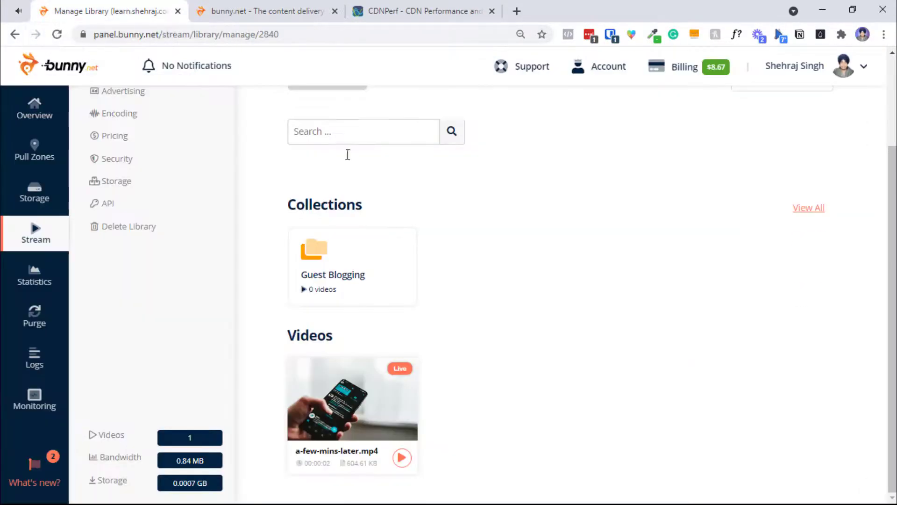
{"action": "scroll", "coordinate": [452, 285], "scroll_direction": "up", "scroll_amount": 3}
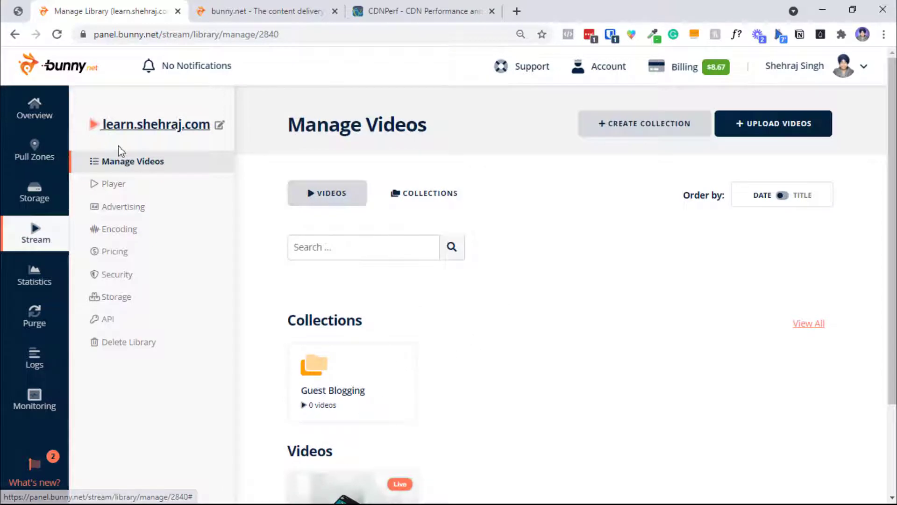
Open the library's Player settings and keep the UI language on English
{"action": "left_click", "coordinate": [133, 182]}
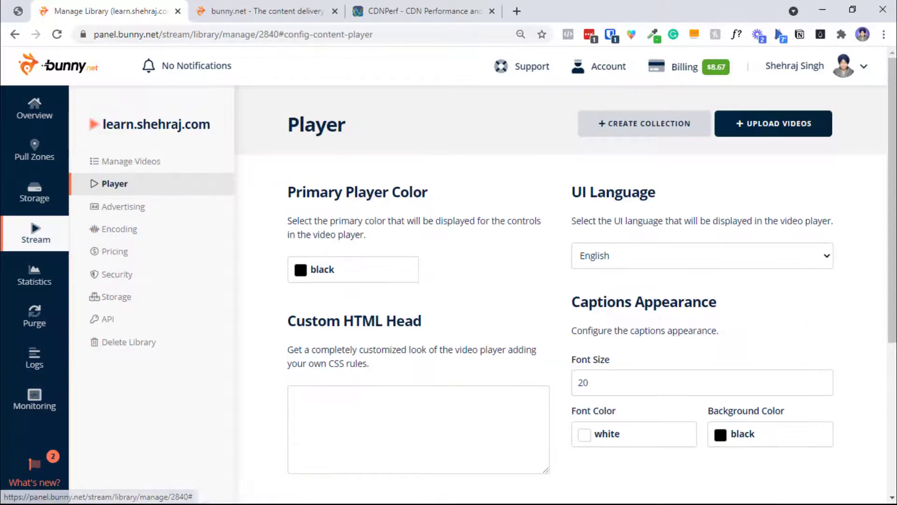
{"action": "scroll", "coordinate": [607, 159], "scroll_direction": "down", "scroll_amount": 2}
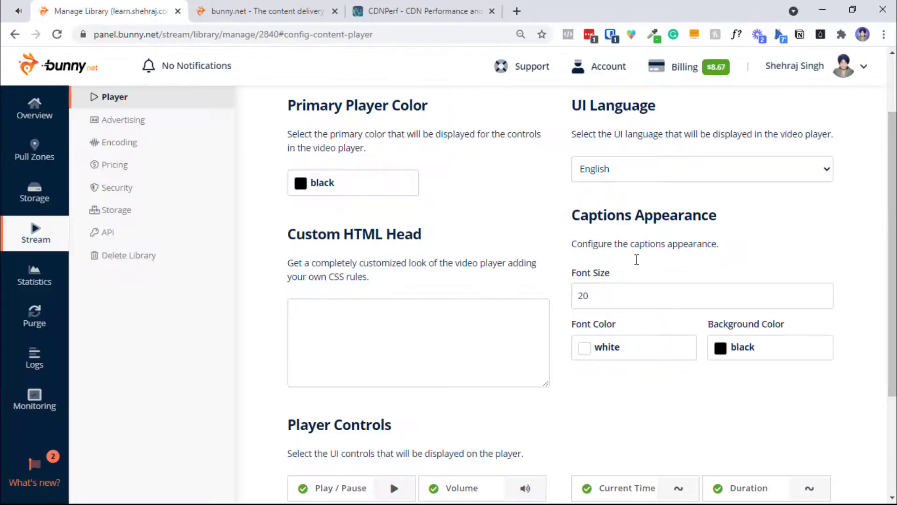
{"action": "scroll", "coordinate": [678, 215], "scroll_direction": "up", "scroll_amount": 1}
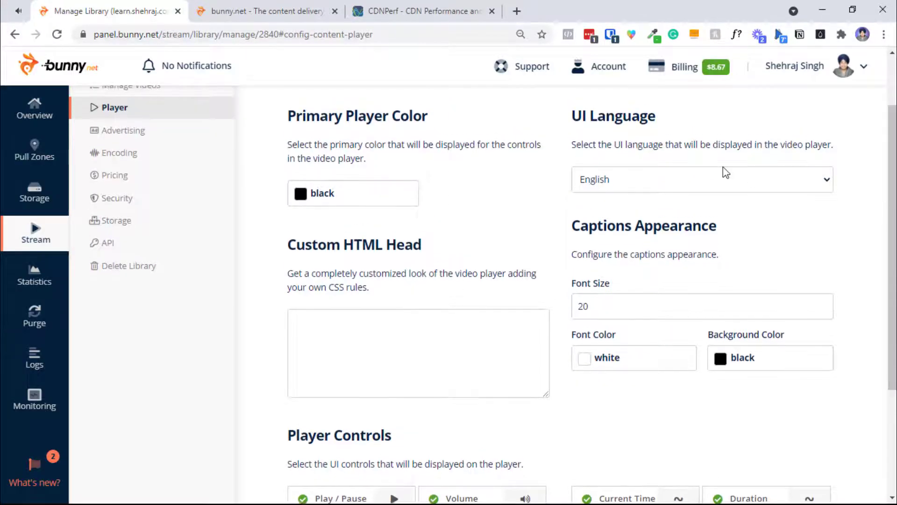
{"action": "left_click", "coordinate": [722, 168]}
{"action": "left_click", "coordinate": [851, 191]}
{"action": "left_click", "coordinate": [815, 183]}
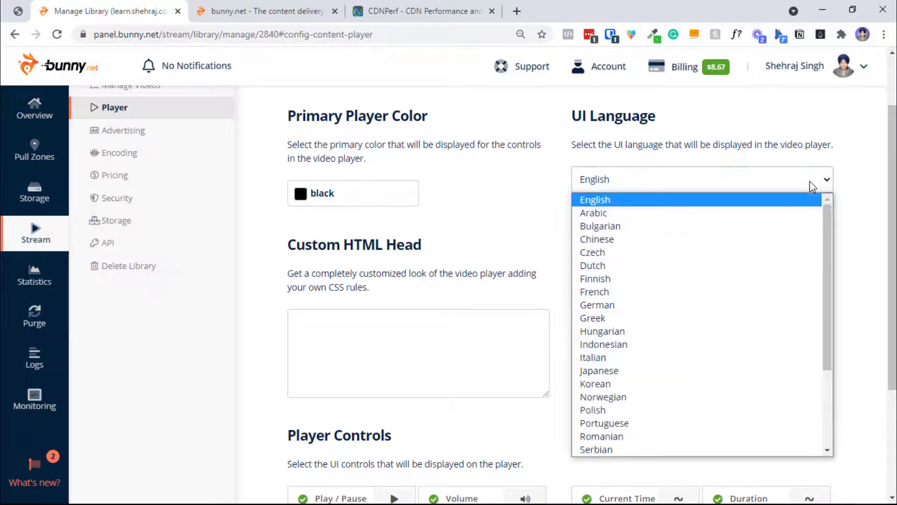
{"action": "scroll", "coordinate": [828, 207], "scroll_direction": "down", "scroll_amount": 3}
{"action": "left_click_drag", "start_coordinate": [834, 317], "coordinate": [831, 178]}
{"action": "left_click", "coordinate": [841, 196]}
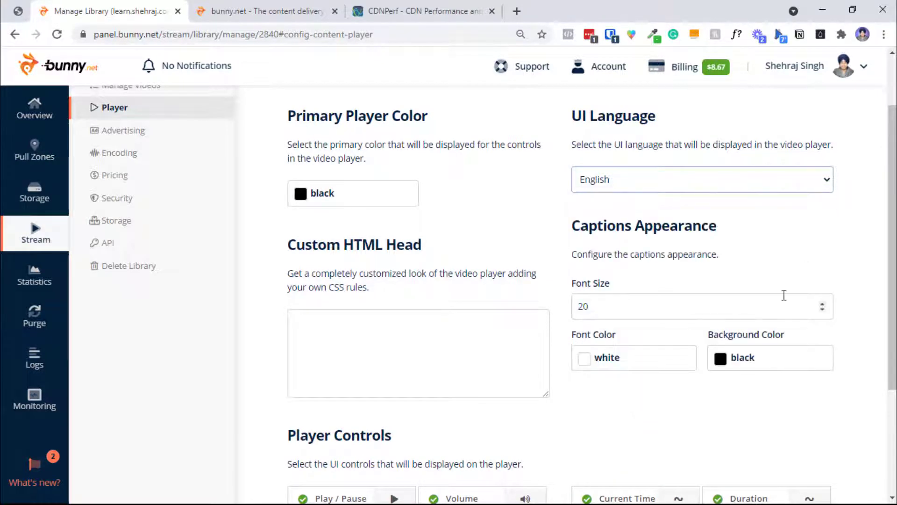
Review the remaining Player settings, then show the empty Advertising fields
{"action": "scroll", "coordinate": [826, 284], "scroll_direction": "down", "scroll_amount": 2}
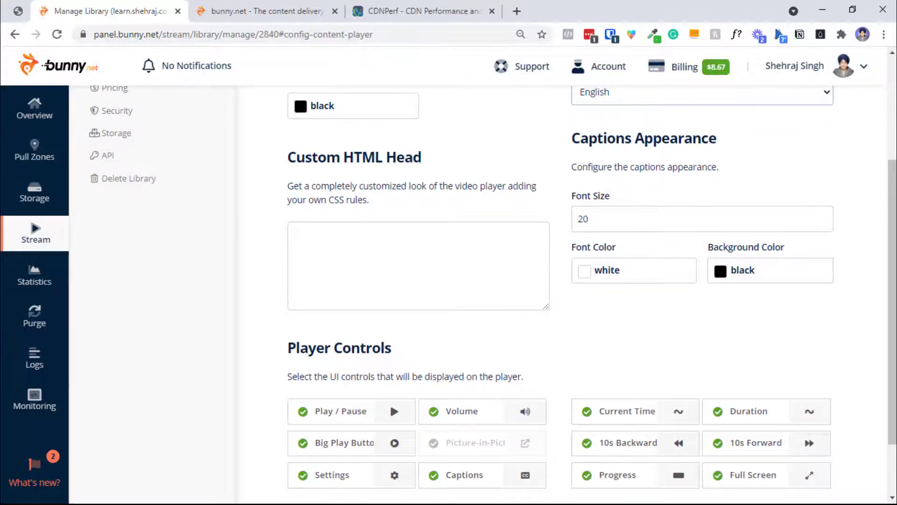
{"action": "scroll", "coordinate": [824, 227], "scroll_direction": "down", "scroll_amount": 2}
{"action": "scroll", "coordinate": [467, 281], "scroll_direction": "up", "scroll_amount": 1}
{"action": "scroll", "coordinate": [467, 281], "scroll_direction": "down", "scroll_amount": 1}
{"action": "scroll", "coordinate": [857, 300], "scroll_direction": "up", "scroll_amount": 3}
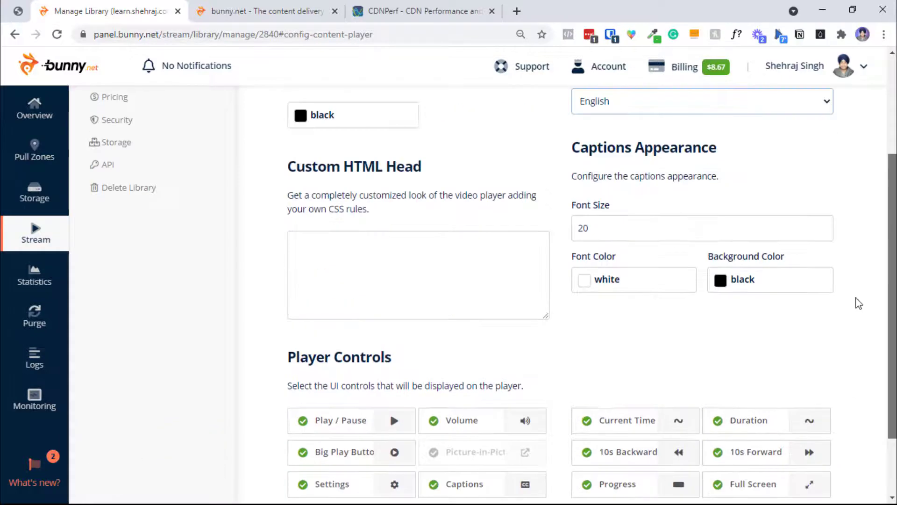
{"action": "left_click_drag", "start_coordinate": [872, 195], "coordinate": [855, 347]}
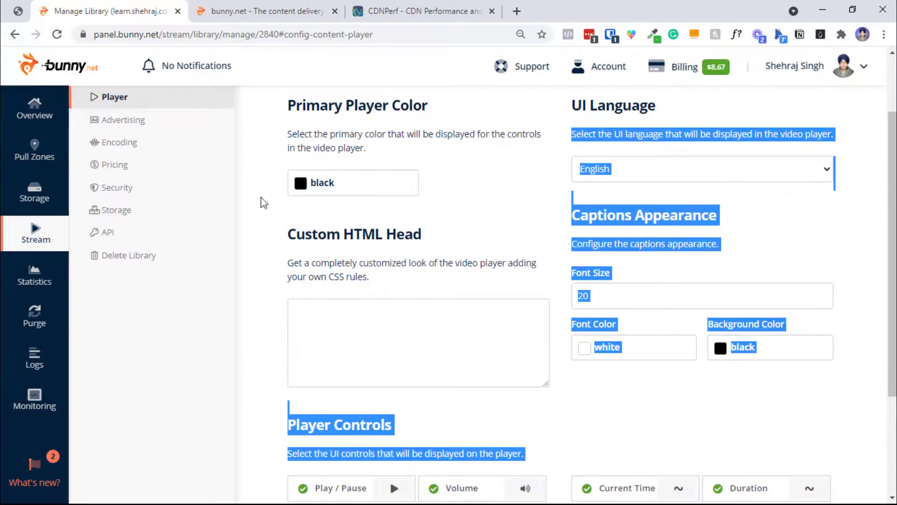
{"action": "left_click", "coordinate": [161, 127]}
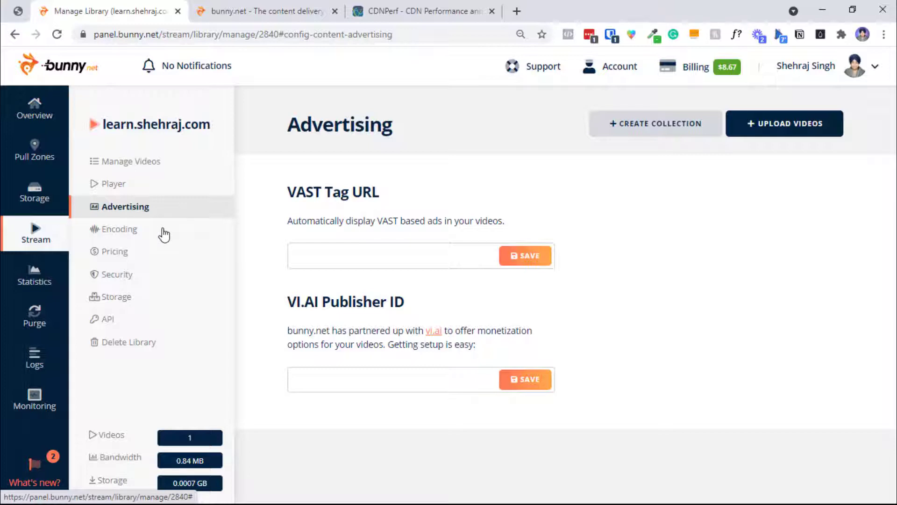
Review the library's Encoding settings
{"action": "left_click", "coordinate": [164, 234]}
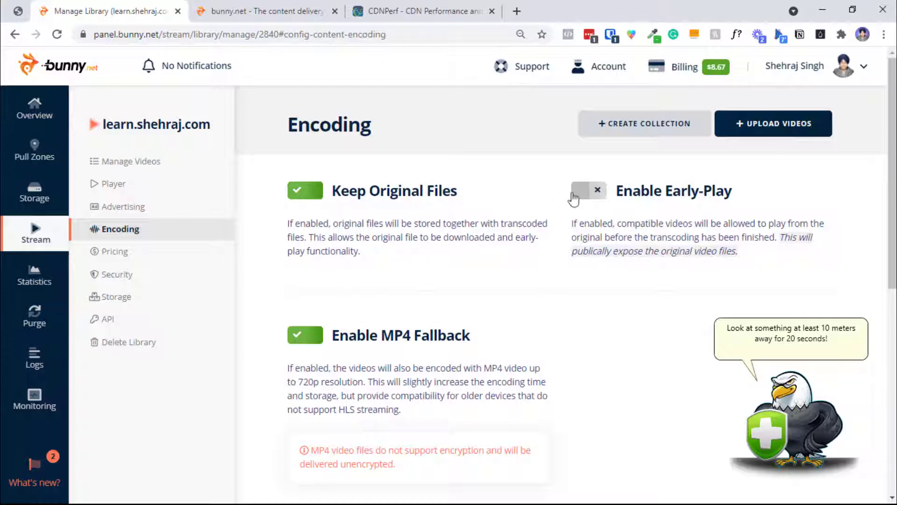
{"action": "scroll", "coordinate": [521, 230], "scroll_direction": "down", "scroll_amount": 4}
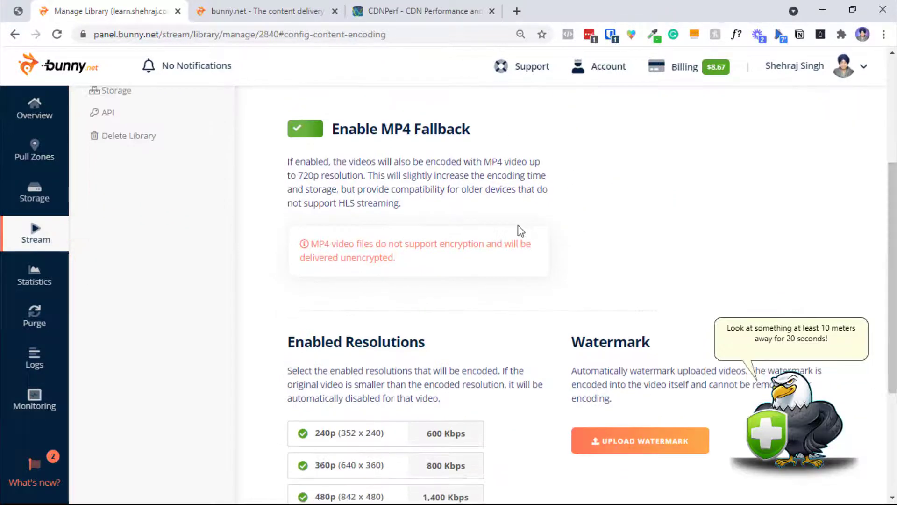
{"action": "scroll", "coordinate": [894, 261], "scroll_direction": "down", "scroll_amount": 4}
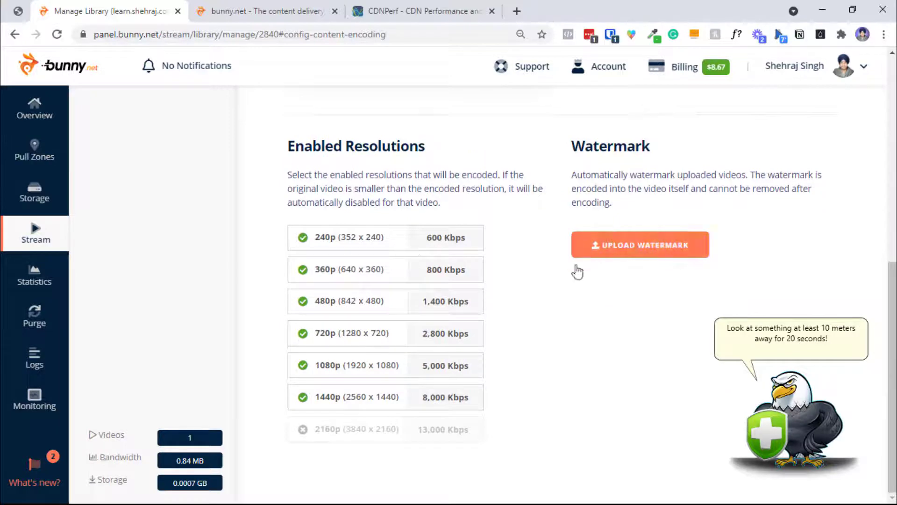
{"action": "scroll", "coordinate": [468, 290], "scroll_direction": "up", "scroll_amount": 9}
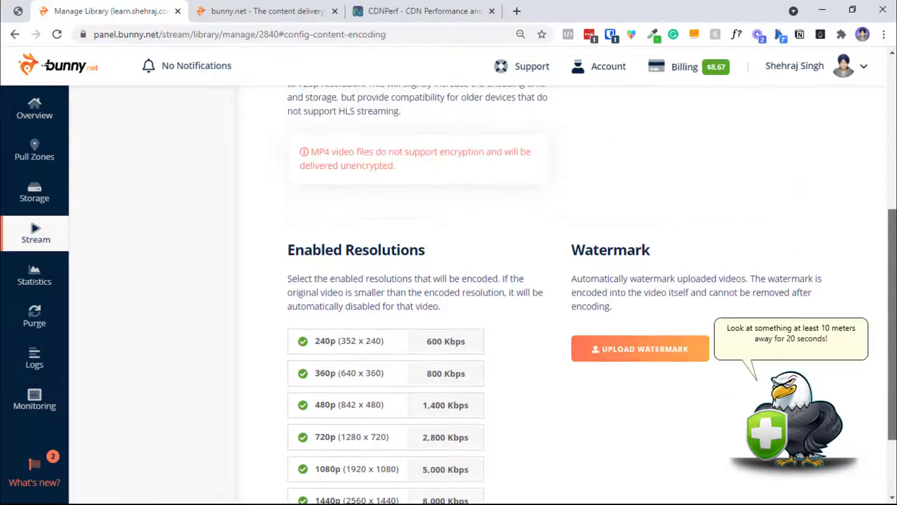
Save the library's pricing on the High Volume Tier ($5/TB) and view Security settings
{"action": "left_click", "coordinate": [91, 254]}
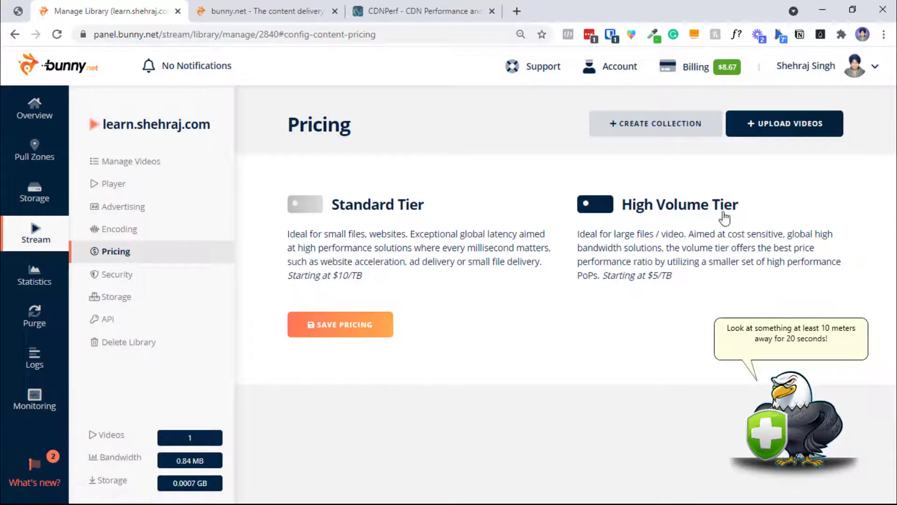
{"action": "triple_click", "coordinate": [648, 286]}
{"action": "left_click_drag", "start_coordinate": [646, 279], "coordinate": [673, 279]}
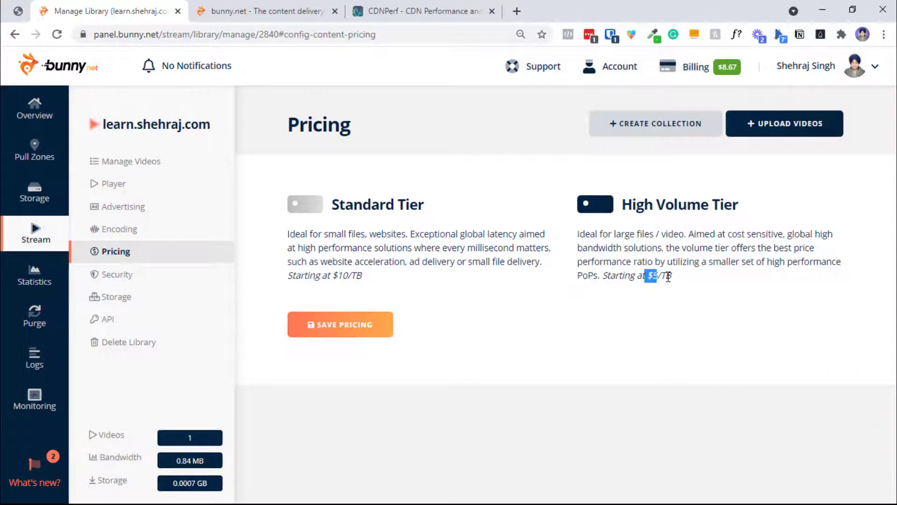
{"action": "left_click", "coordinate": [363, 292]}
{"action": "double_click", "coordinate": [348, 234]}
{"action": "left_click", "coordinate": [312, 205]}
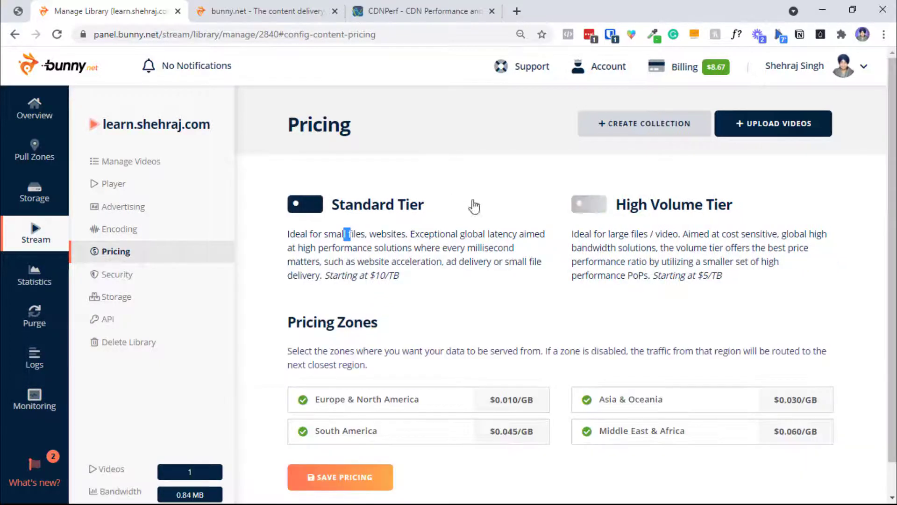
{"action": "left_click", "coordinate": [583, 203]}
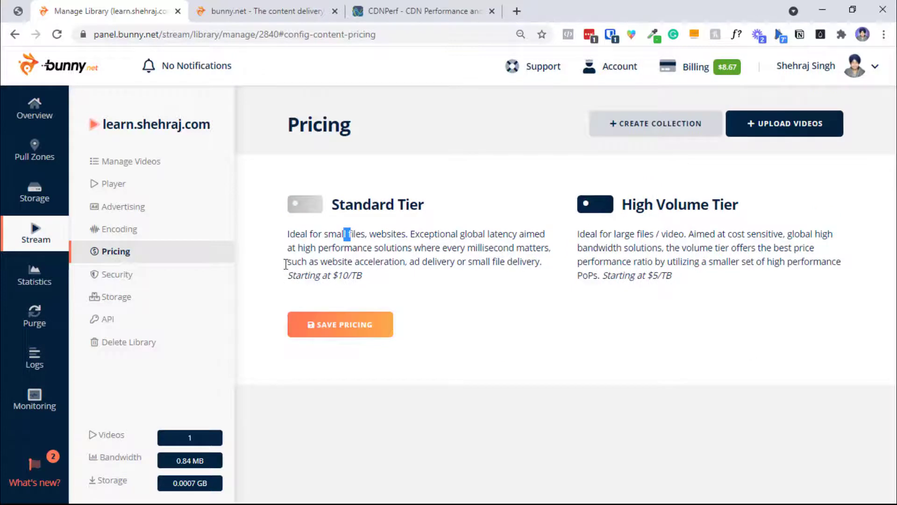
{"action": "left_click", "coordinate": [335, 335]}
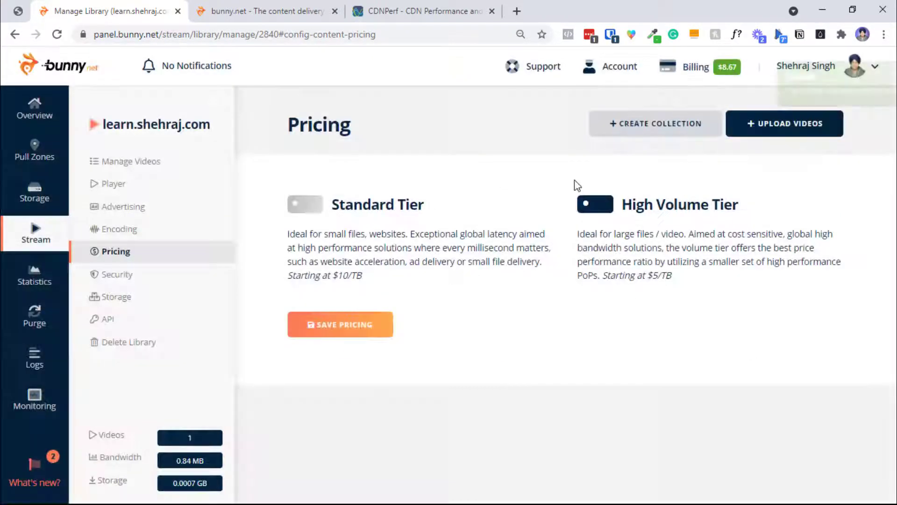
{"action": "left_click", "coordinate": [74, 283]}
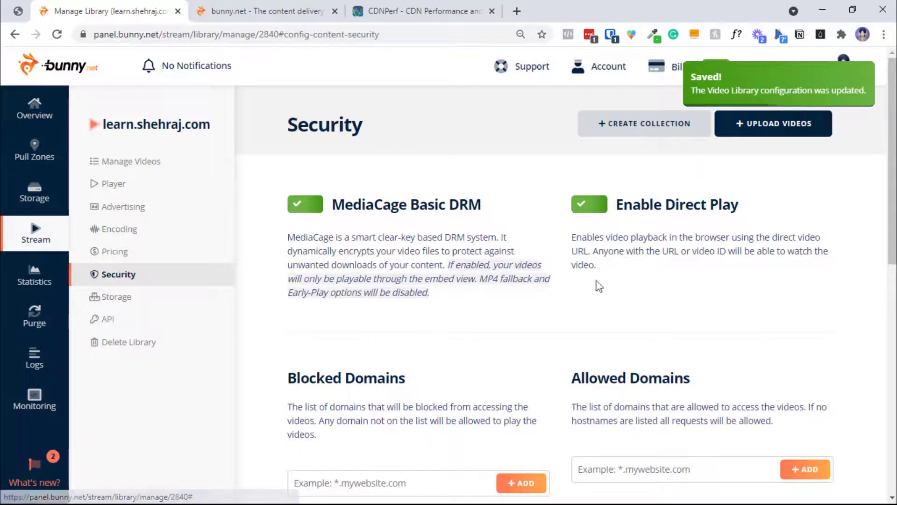
Read through the library's Security page, including the MediaCage Basic DRM description and embed-only warning
{"action": "scroll", "coordinate": [775, 286], "scroll_direction": "down", "scroll_amount": 10}
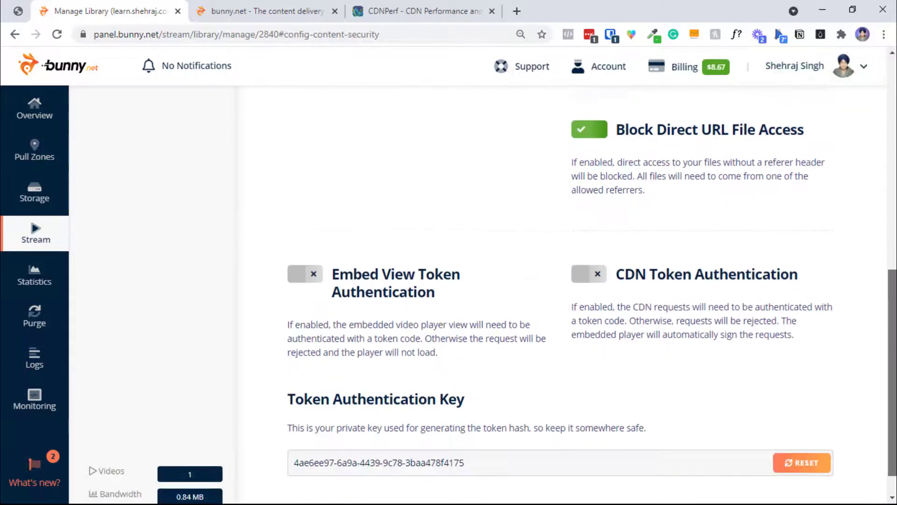
{"action": "scroll", "coordinate": [881, 409], "scroll_direction": "down", "scroll_amount": 1}
{"action": "left_click_drag", "start_coordinate": [891, 387], "coordinate": [885, 163]}
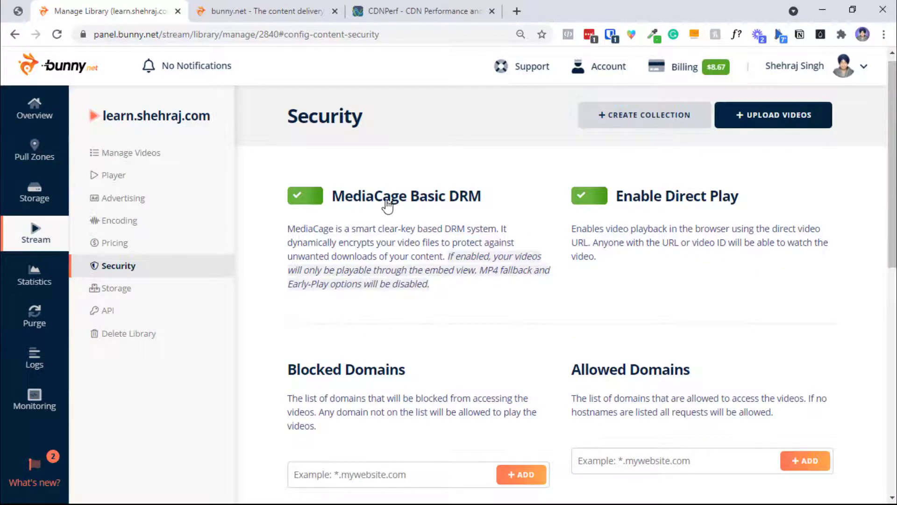
{"action": "triple_click", "coordinate": [390, 242]}
{"action": "left_click", "coordinate": [390, 242]}
{"action": "left_click_drag", "start_coordinate": [420, 266], "coordinate": [530, 288]}
{"action": "left_click", "coordinate": [531, 288]}
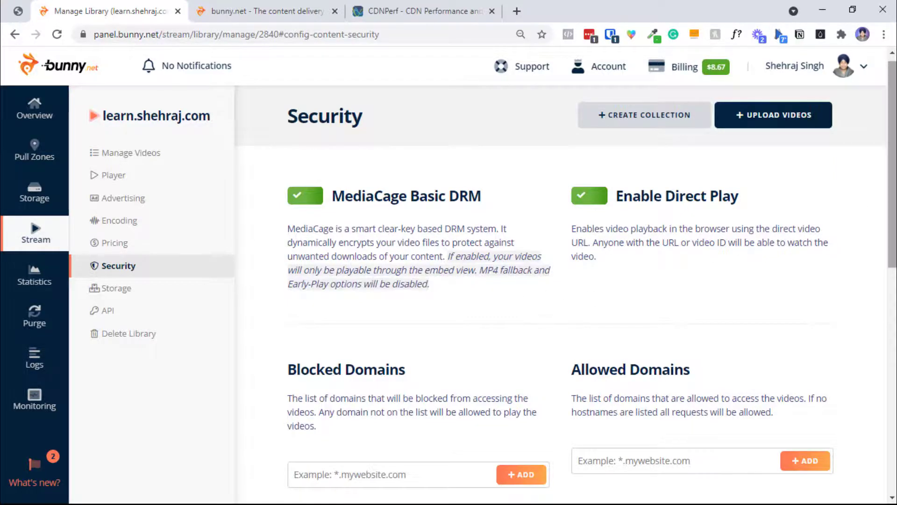
Review the Allowed Domains section, then move on to the library's API settings
{"action": "left_click_drag", "start_coordinate": [893, 137], "coordinate": [893, 250]}
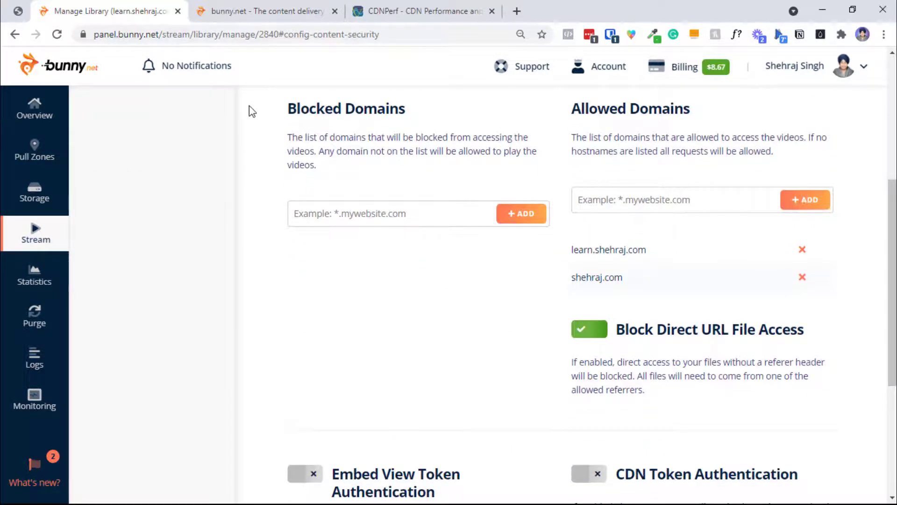
{"action": "triple_click", "coordinate": [590, 109]}
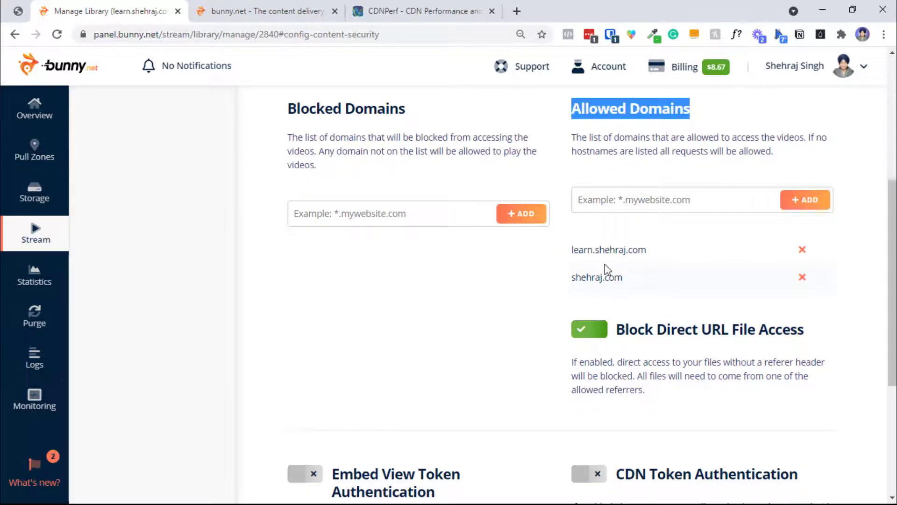
{"action": "scroll", "coordinate": [655, 299], "scroll_direction": "down", "scroll_amount": 5}
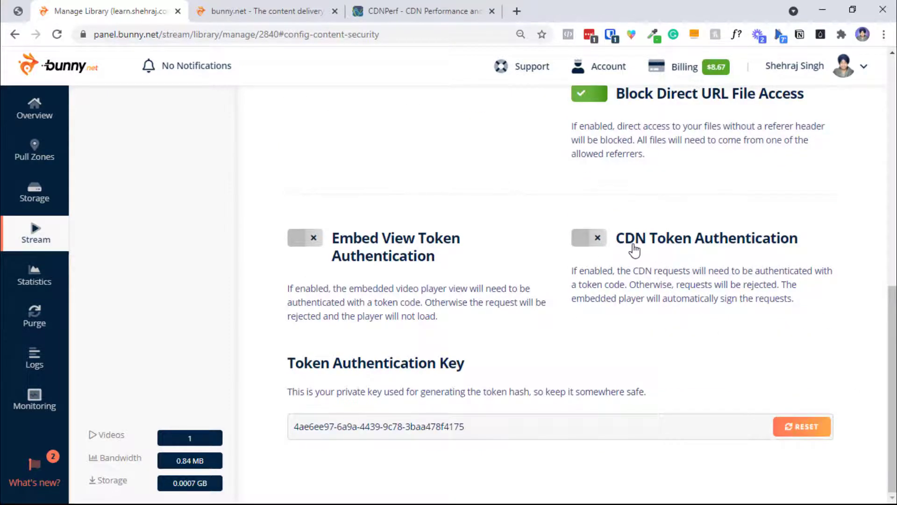
{"action": "scroll", "coordinate": [439, 320], "scroll_direction": "up", "scroll_amount": 10}
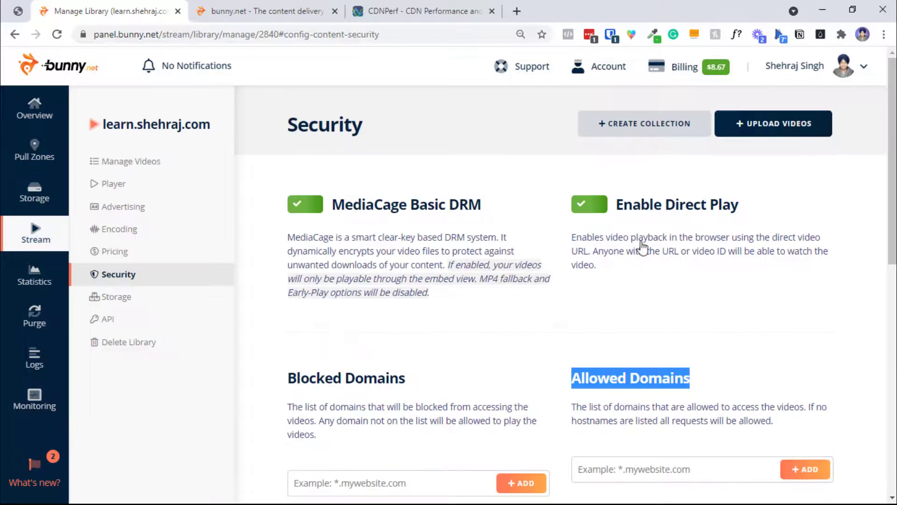
{"action": "left_click", "coordinate": [195, 318]}
Review the library's Storage settings with GEO Replication to US East (New York), then open Statistics
{"action": "left_click", "coordinate": [193, 299]}
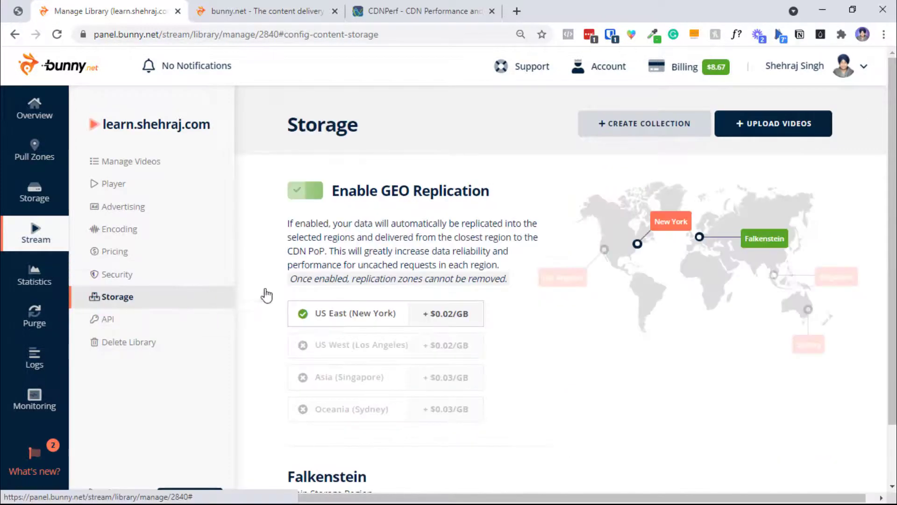
{"action": "scroll", "coordinate": [388, 254], "scroll_direction": "down", "scroll_amount": 2}
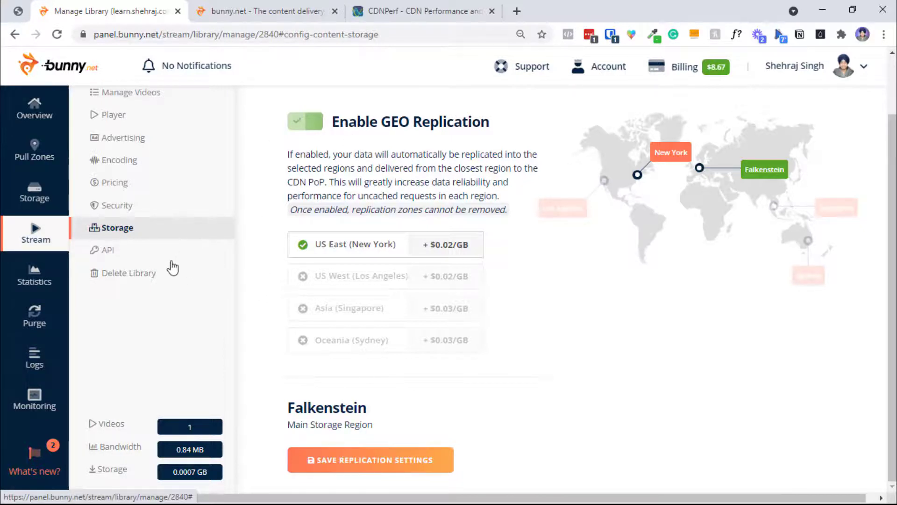
{"action": "scroll", "coordinate": [189, 249], "scroll_direction": "up", "scroll_amount": 2}
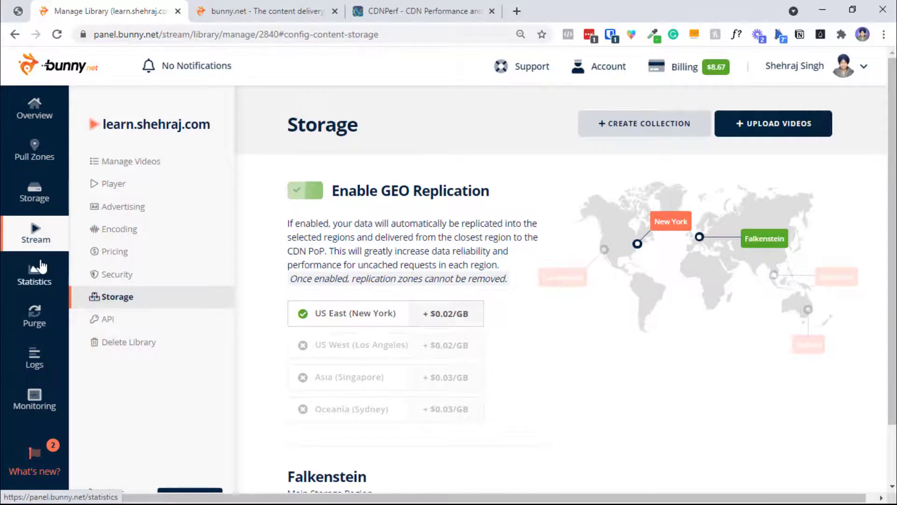
{"action": "left_click", "coordinate": [36, 286]}
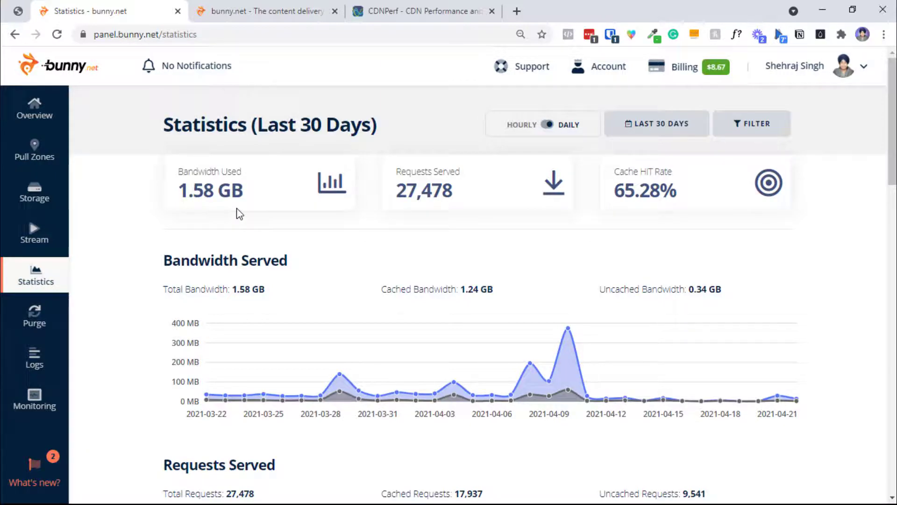
Scroll through the 30-day statistics (751 3XX, 326 4XX, 3 5XX requests), then go to Purge
{"action": "scroll", "coordinate": [471, 234], "scroll_direction": "down", "scroll_amount": 12}
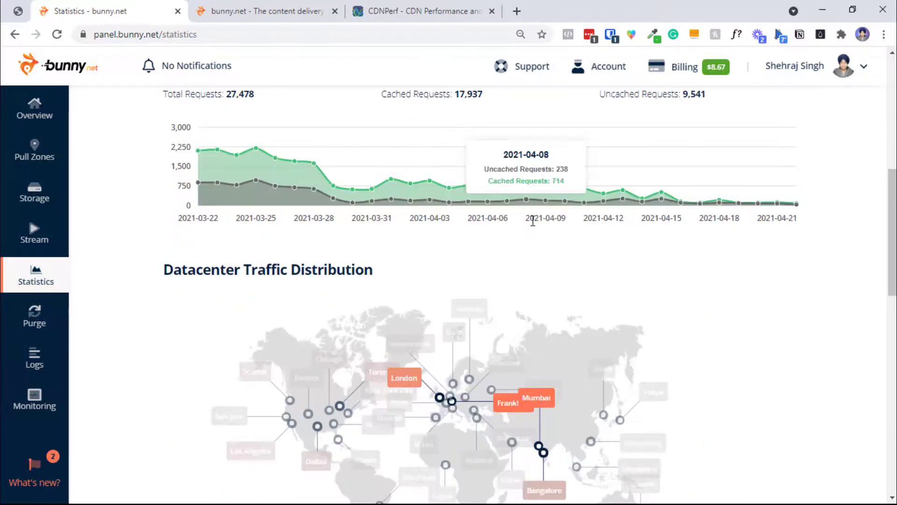
{"action": "scroll", "coordinate": [435, 216], "scroll_direction": "down", "scroll_amount": 4}
{"action": "scroll", "coordinate": [218, 138], "scroll_direction": "down", "scroll_amount": 5}
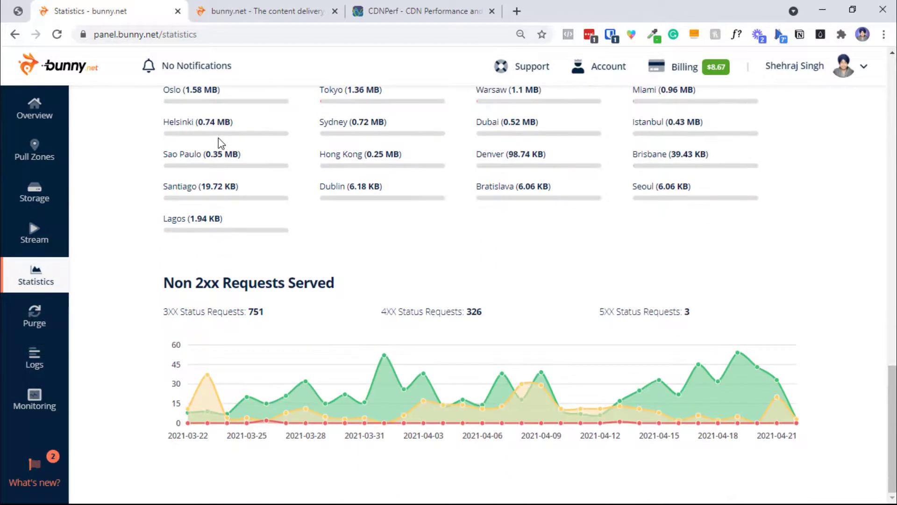
{"action": "scroll", "coordinate": [218, 138], "scroll_direction": "up", "scroll_amount": 8}
{"action": "scroll", "coordinate": [469, 344], "scroll_direction": "down", "scroll_amount": 8}
{"action": "scroll", "coordinate": [404, 304], "scroll_direction": "up", "scroll_amount": 8}
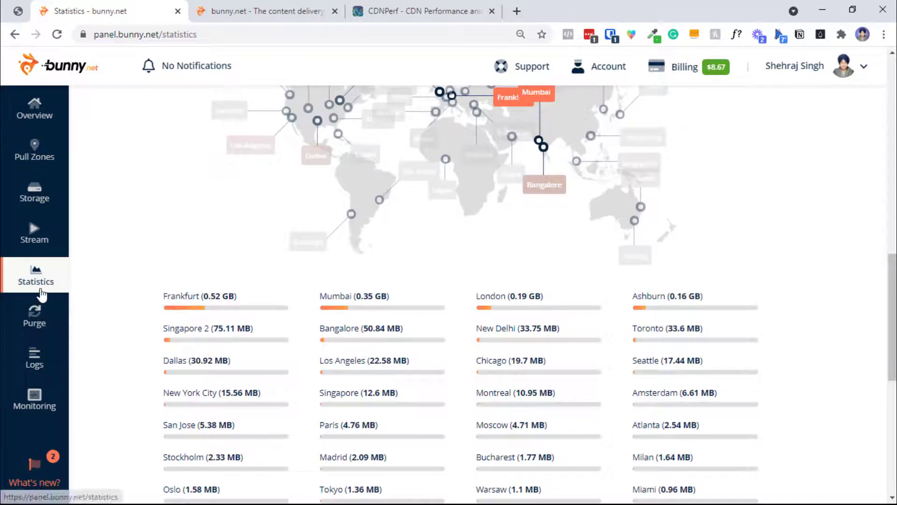
{"action": "scroll", "coordinate": [31, 318], "scroll_direction": "down", "scroll_amount": 3}
{"action": "scroll", "coordinate": [32, 318], "scroll_direction": "up", "scroll_amount": 12}
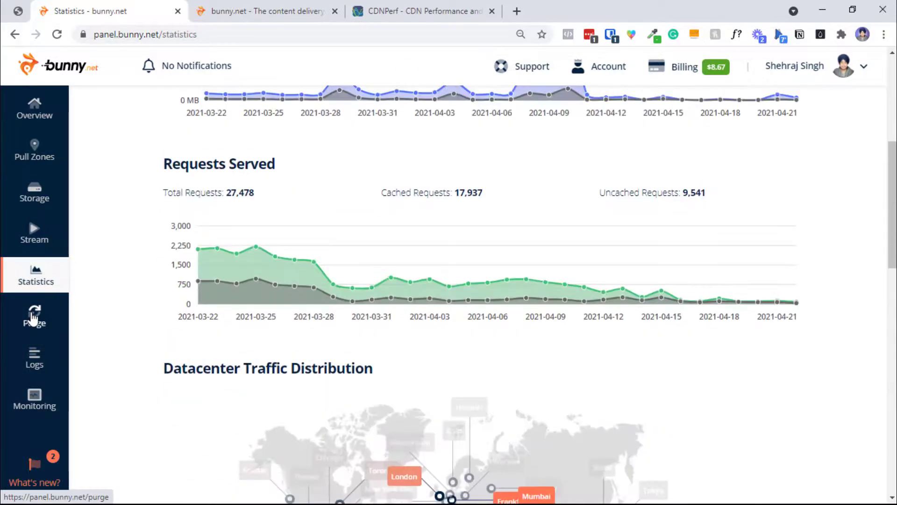
{"action": "left_click", "coordinate": [32, 318]}
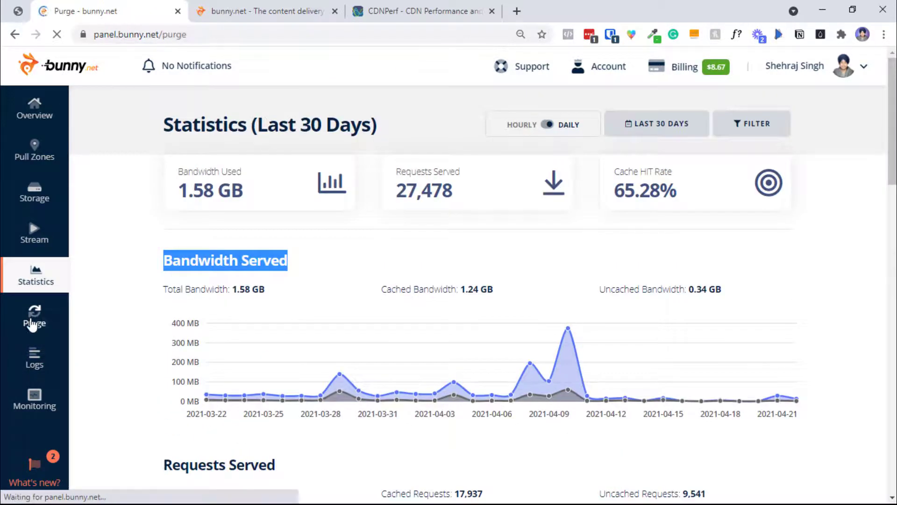
Purge the entire cache of the shehrajdotcomspace pull zone and confirm it
{"action": "scroll", "coordinate": [249, 380], "scroll_direction": "down", "scroll_amount": 2}
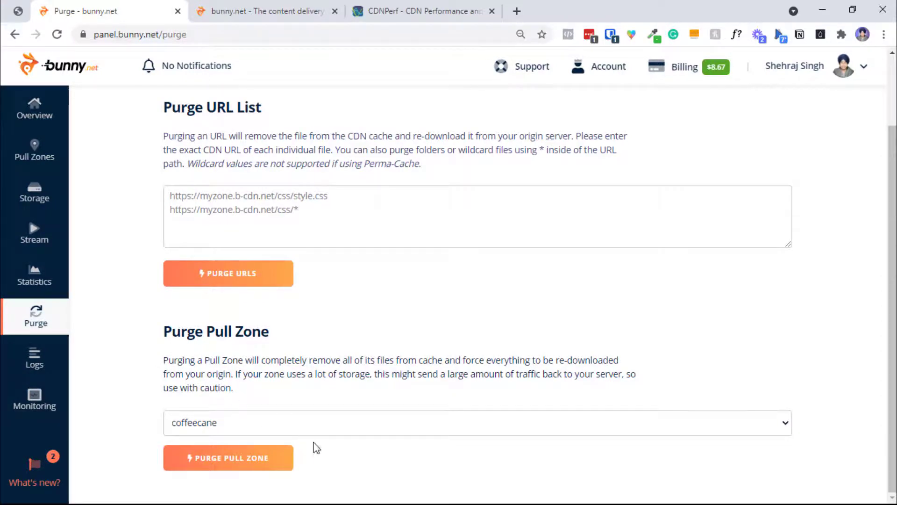
{"action": "left_click", "coordinate": [308, 431]}
{"action": "key", "text": "Down"}
{"action": "key", "text": "Down"}
{"action": "key", "text": "Down"}
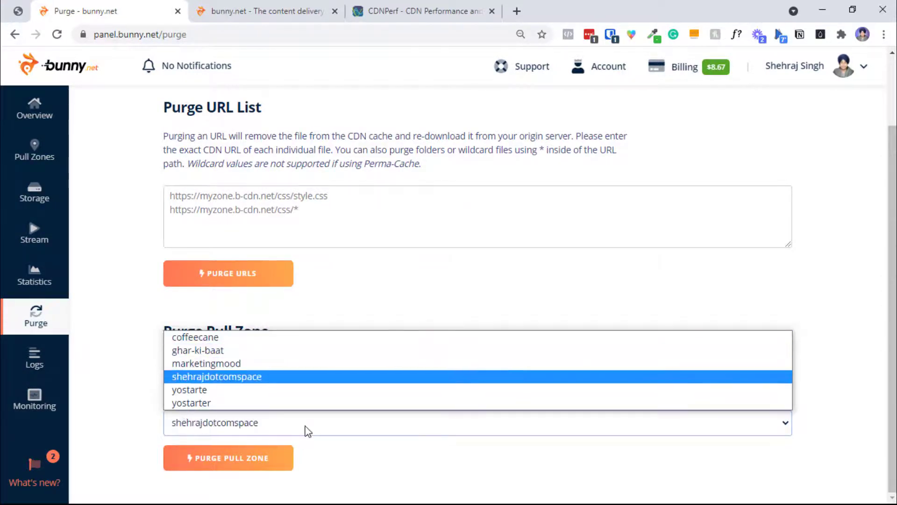
{"action": "key", "text": "Return"}
{"action": "left_click", "coordinate": [251, 456]}
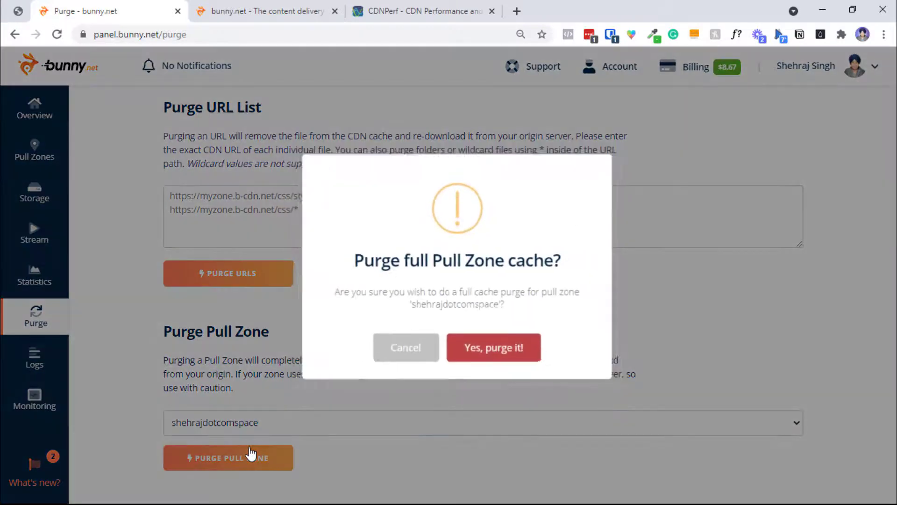
{"action": "left_click", "coordinate": [505, 355]}
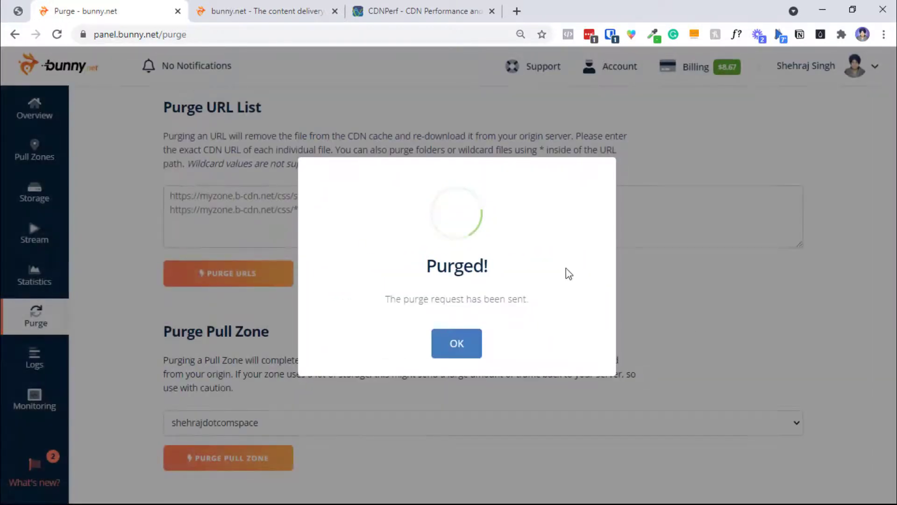
{"action": "left_click", "coordinate": [448, 355]}
{"action": "left_click", "coordinate": [34, 360]}
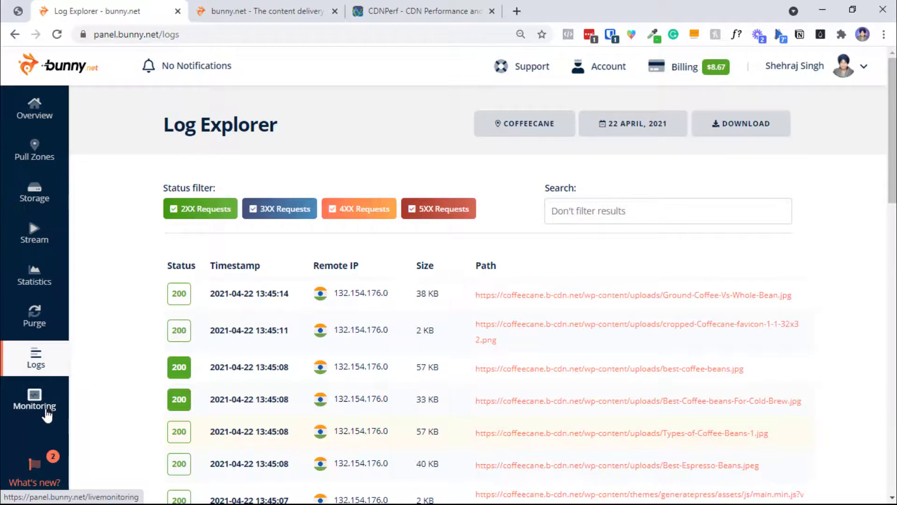
View the live Monitoring map, exit it, and go to the Billing page
{"action": "left_click", "coordinate": [42, 413]}
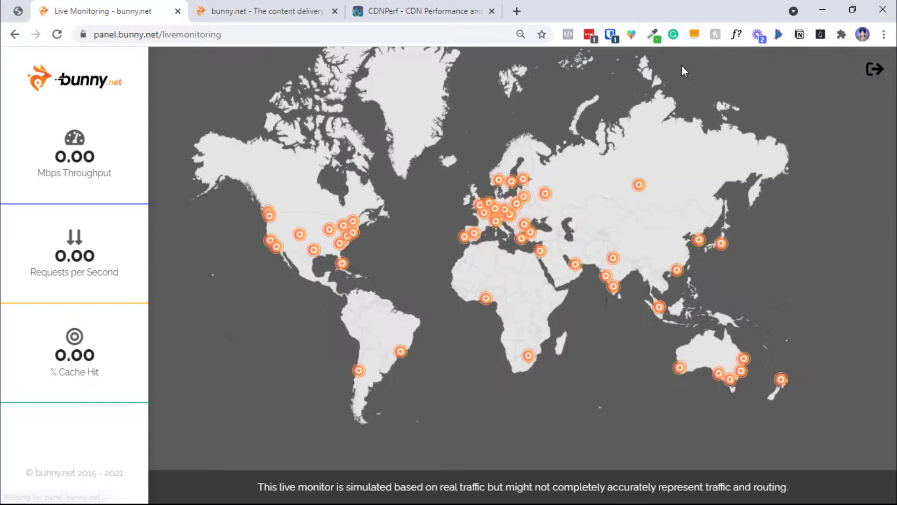
{"action": "left_click", "coordinate": [867, 69]}
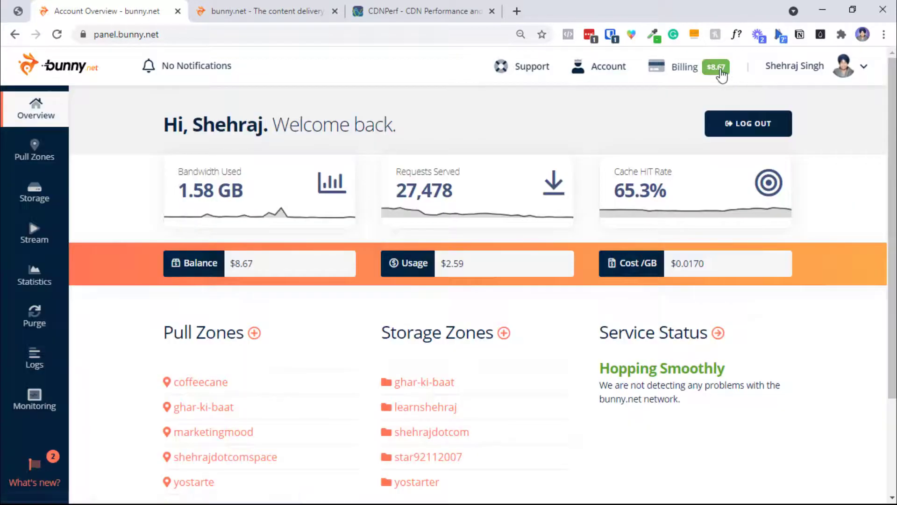
{"action": "left_click", "coordinate": [721, 70]}
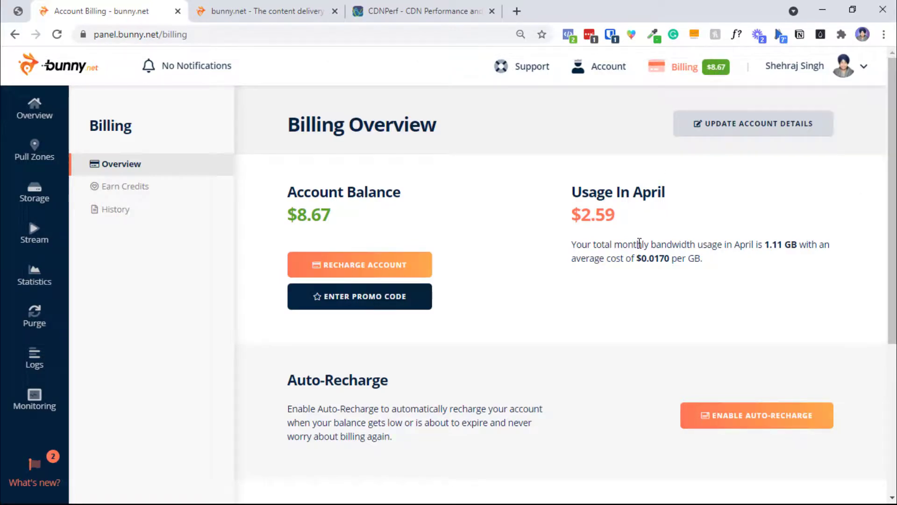
Check the Billing Overview's $2.59 April usage figure
{"action": "double_click", "coordinate": [585, 220]}
{"action": "left_click", "coordinate": [762, 276]}
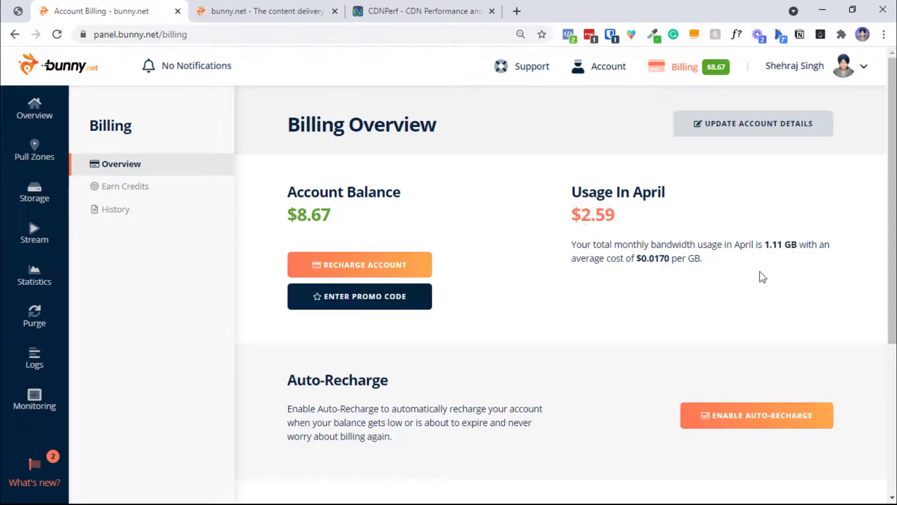
{"action": "key", "text": "Down"}
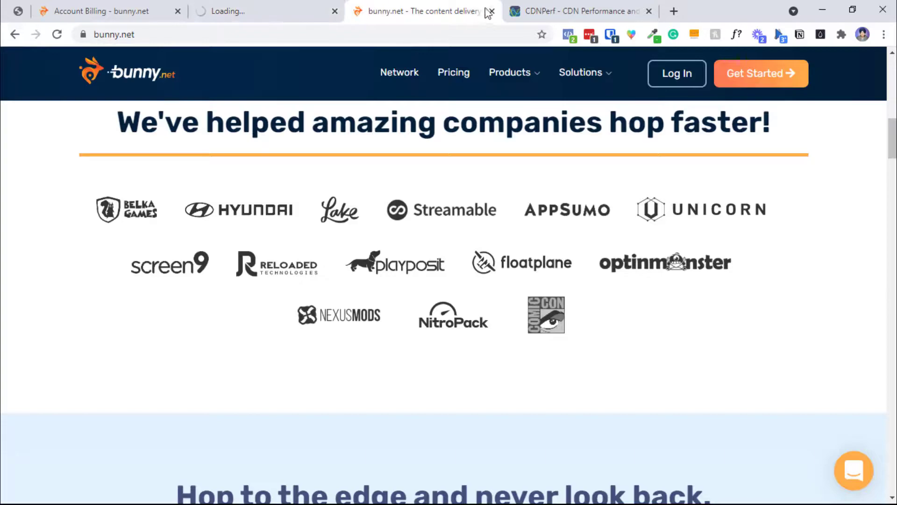
Close the bunny.net homepage tab, peek at Storage Zones, and scroll through Monthly Usage
{"action": "left_click", "coordinate": [491, 11]}
{"action": "left_click", "coordinate": [262, 10]}
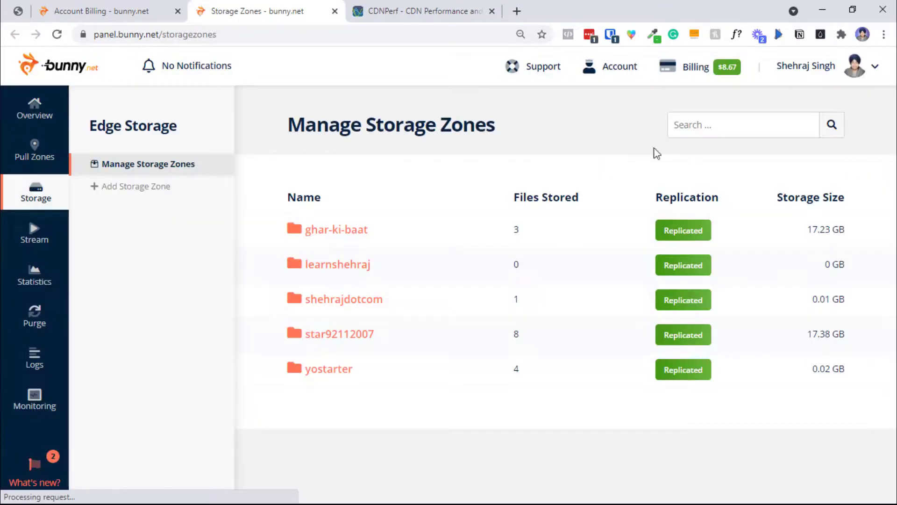
{"action": "left_click", "coordinate": [70, 6]}
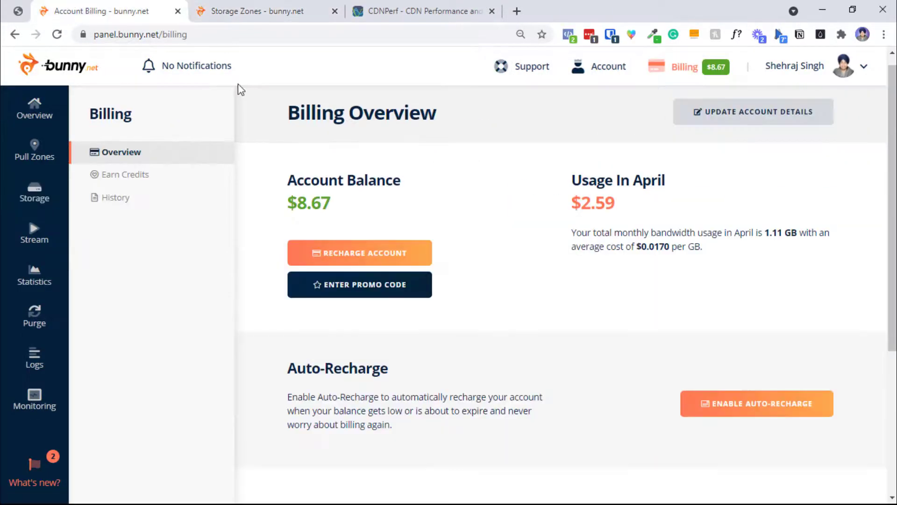
{"action": "left_click", "coordinate": [308, 11]}
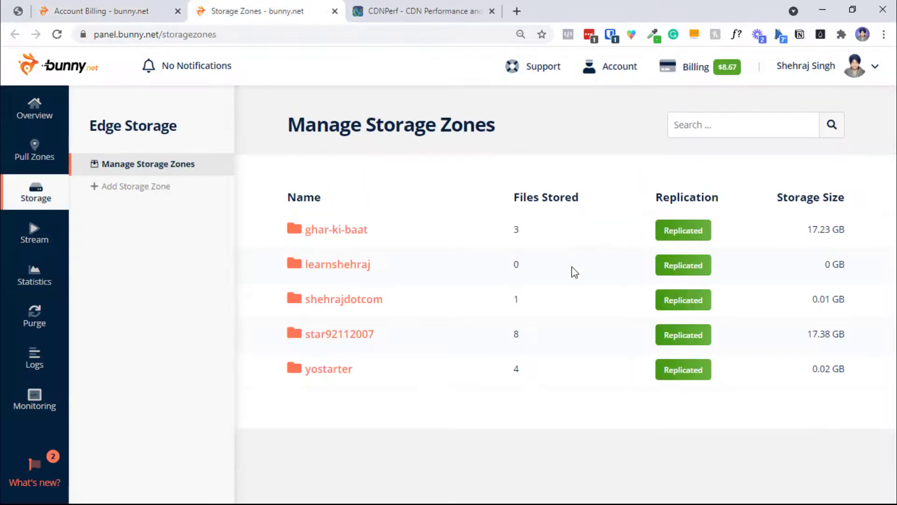
{"action": "key", "text": "ctrl+shift+Tab"}
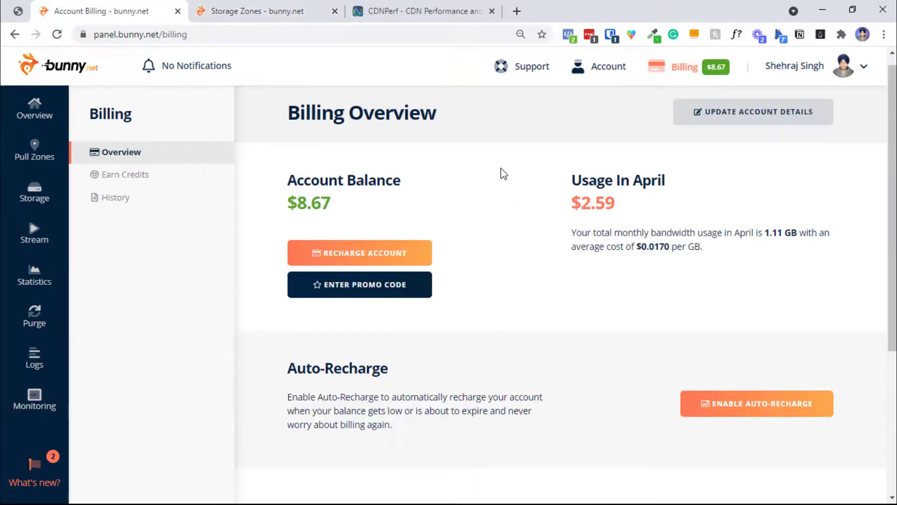
{"action": "scroll", "coordinate": [501, 172], "scroll_direction": "down", "scroll_amount": 3}
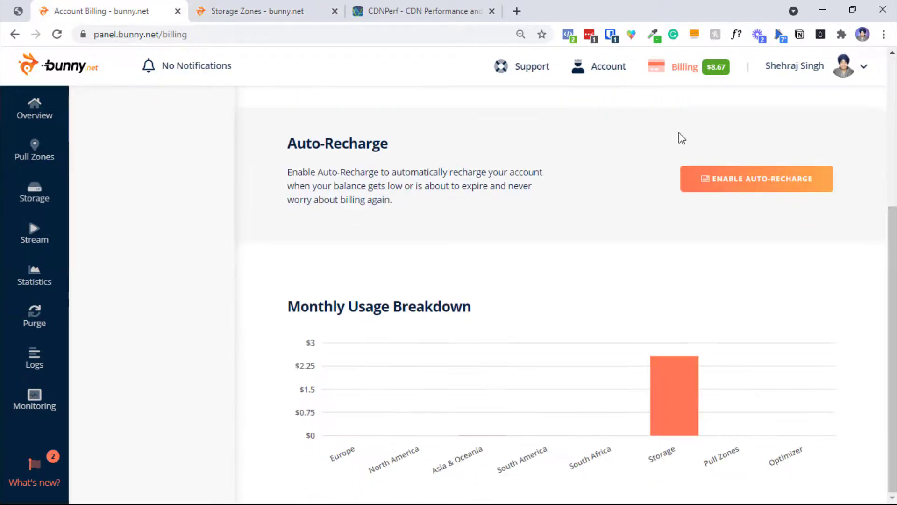
{"action": "scroll", "coordinate": [876, 83], "scroll_direction": "up", "scroll_amount": 4}
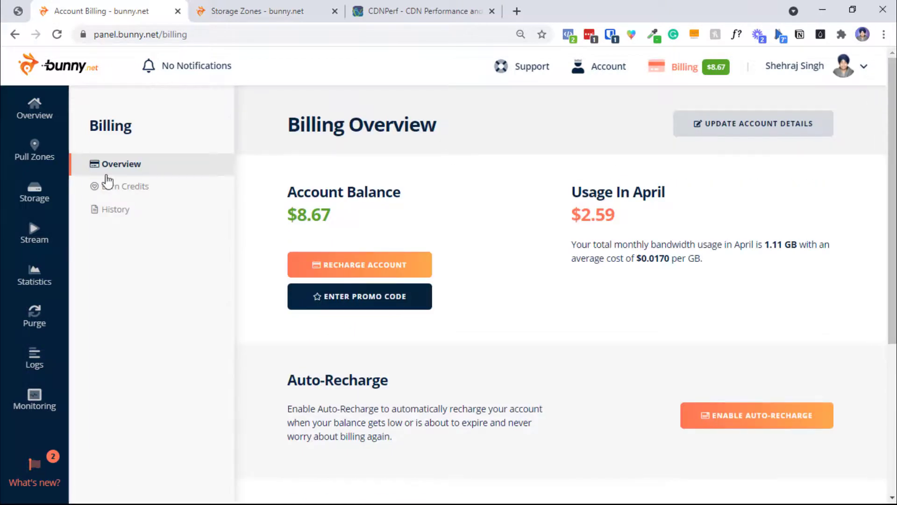
Review the Earn Credits referral page with its $0.00 balance and referral URL
{"action": "left_click", "coordinate": [114, 187]}
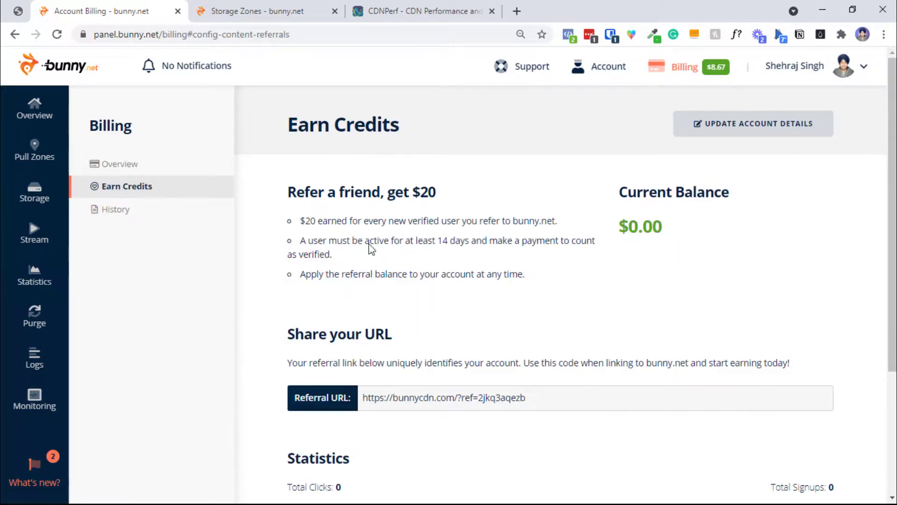
{"action": "triple_click", "coordinate": [633, 229]}
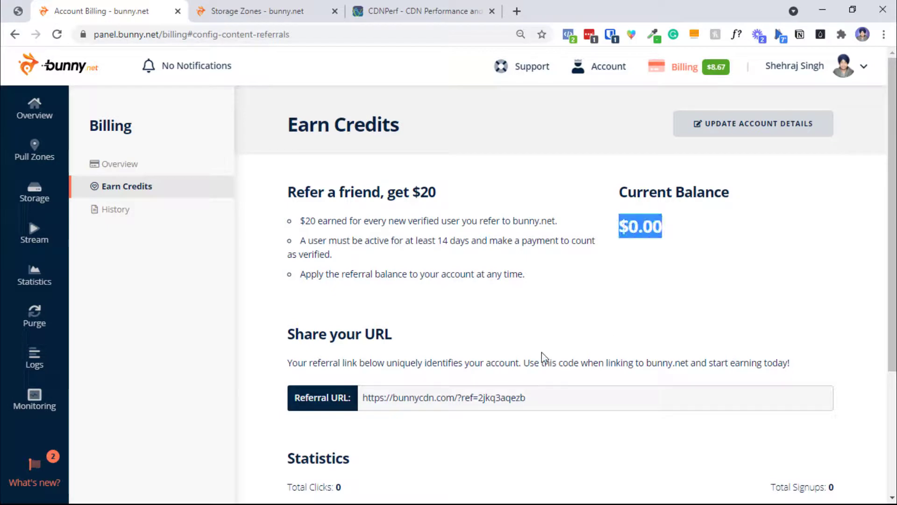
{"action": "triple_click", "coordinate": [444, 398]}
{"action": "left_click", "coordinate": [414, 398]}
{"action": "scroll", "coordinate": [895, 247], "scroll_direction": "down", "scroll_amount": 4}
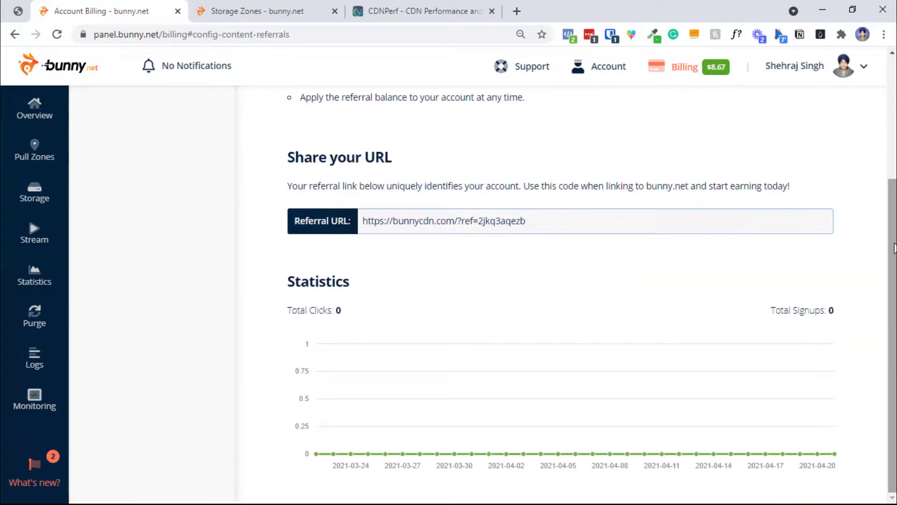
{"action": "scroll", "coordinate": [895, 248], "scroll_direction": "up", "scroll_amount": 4}
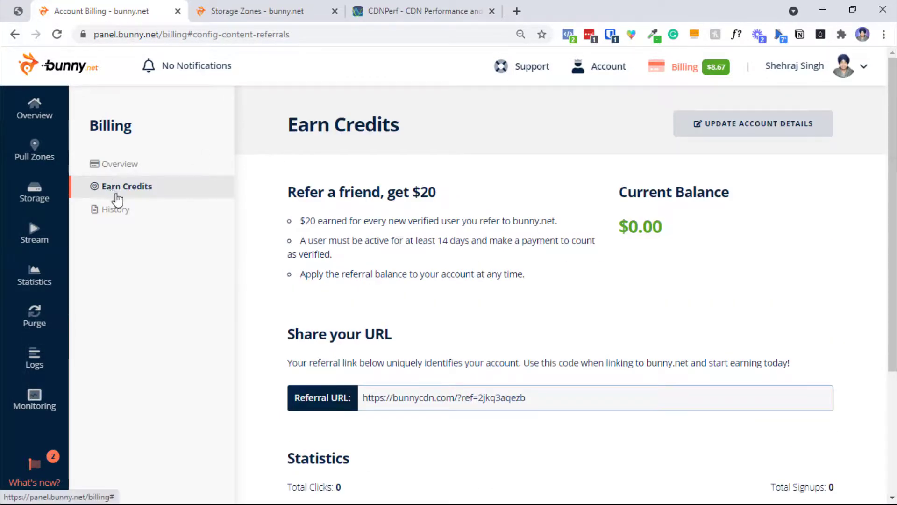
Scroll through the Billing History balance chart and past billing records
{"action": "left_click", "coordinate": [127, 208]}
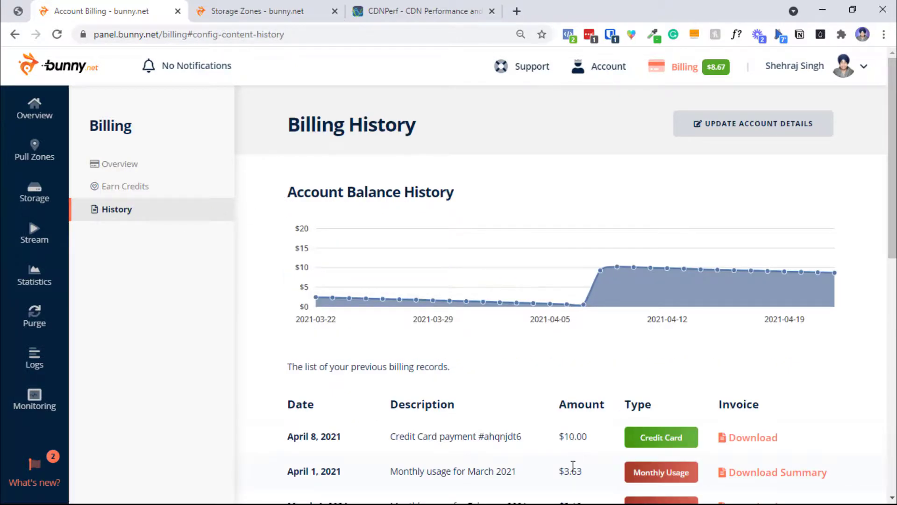
{"action": "scroll", "coordinate": [571, 462], "scroll_direction": "down", "scroll_amount": 1}
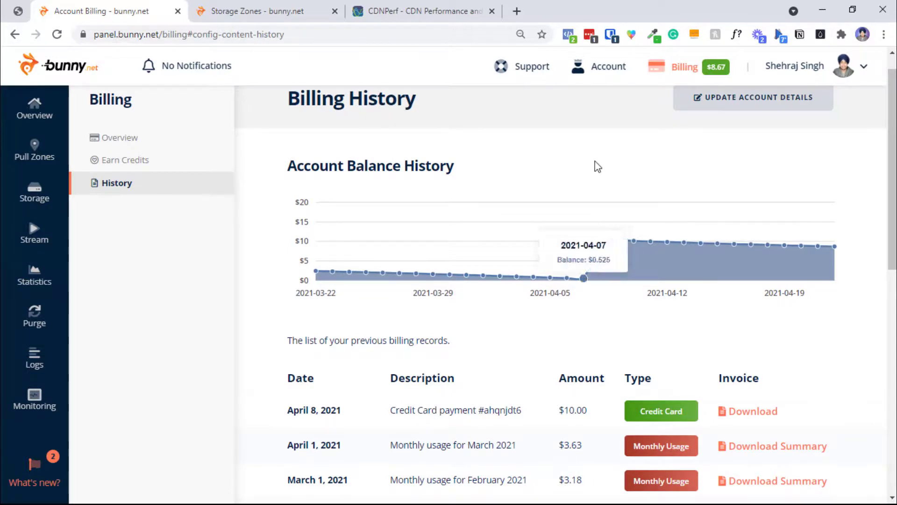
{"action": "scroll", "coordinate": [593, 142], "scroll_direction": "up", "scroll_amount": 1}
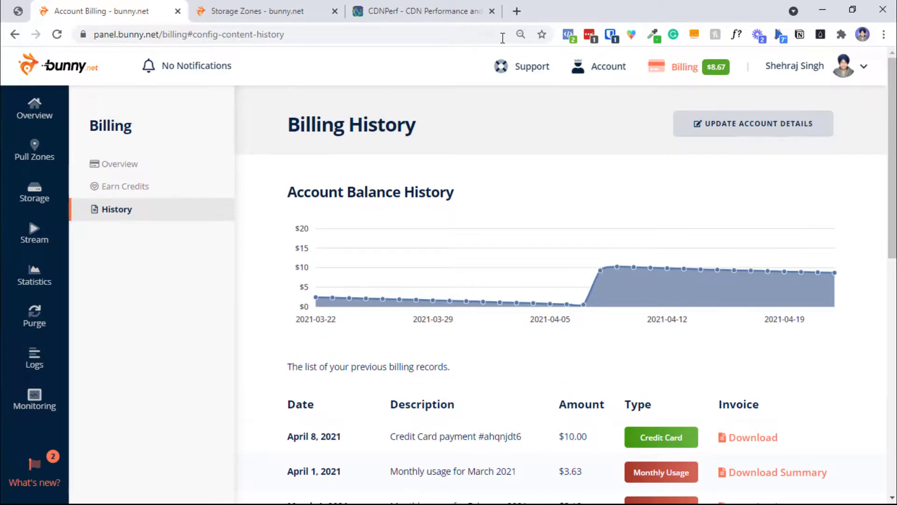
{"action": "left_click", "coordinate": [27, 114]}
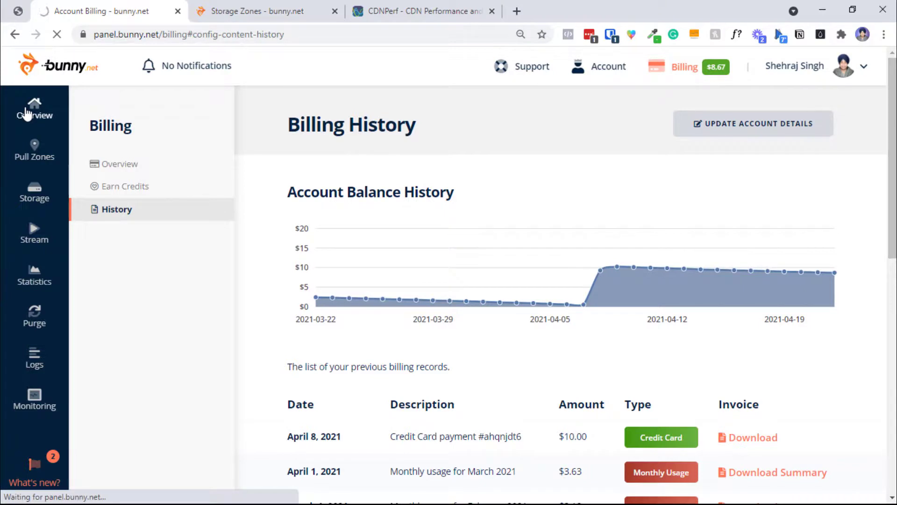